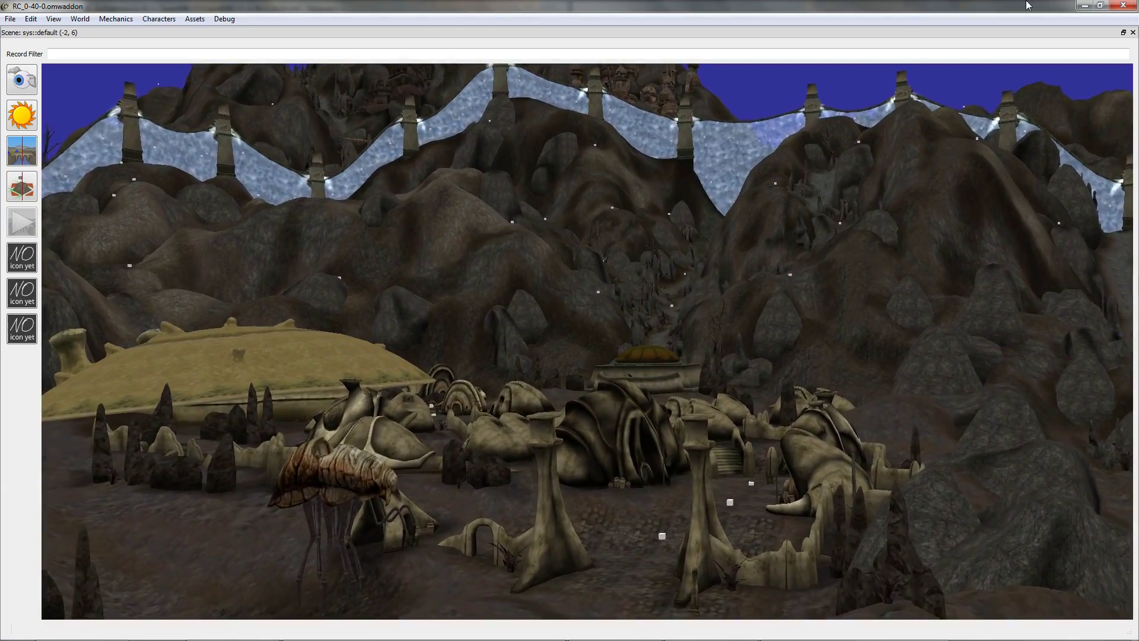
Fly the 3D camera forward through cell (-2, 6) until it reaches the domed building.
key("w")
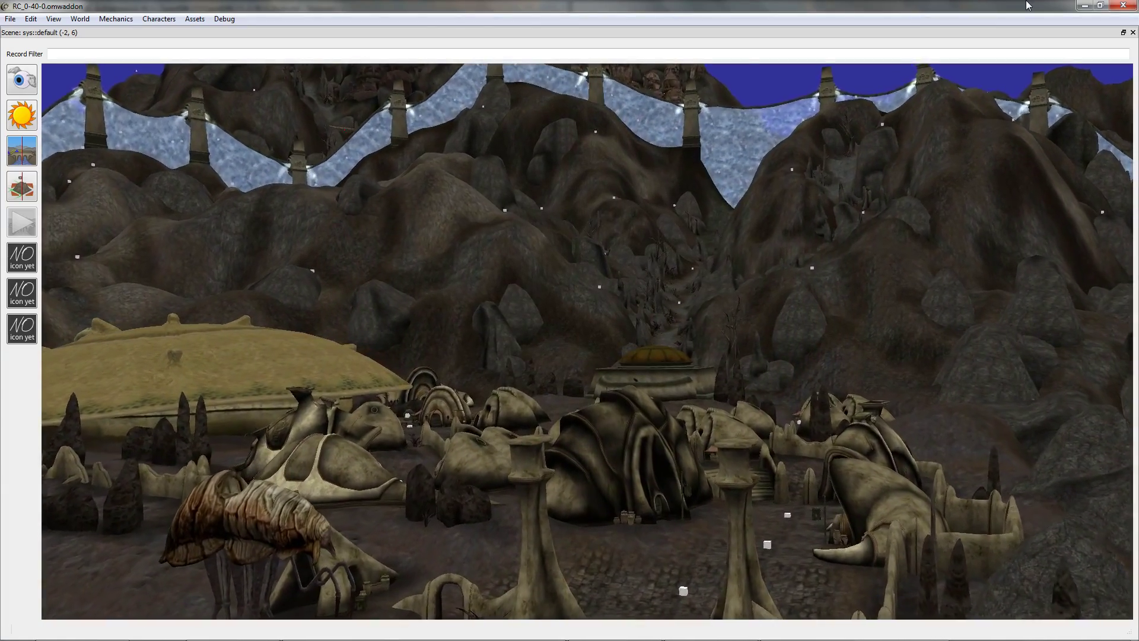
key("w")
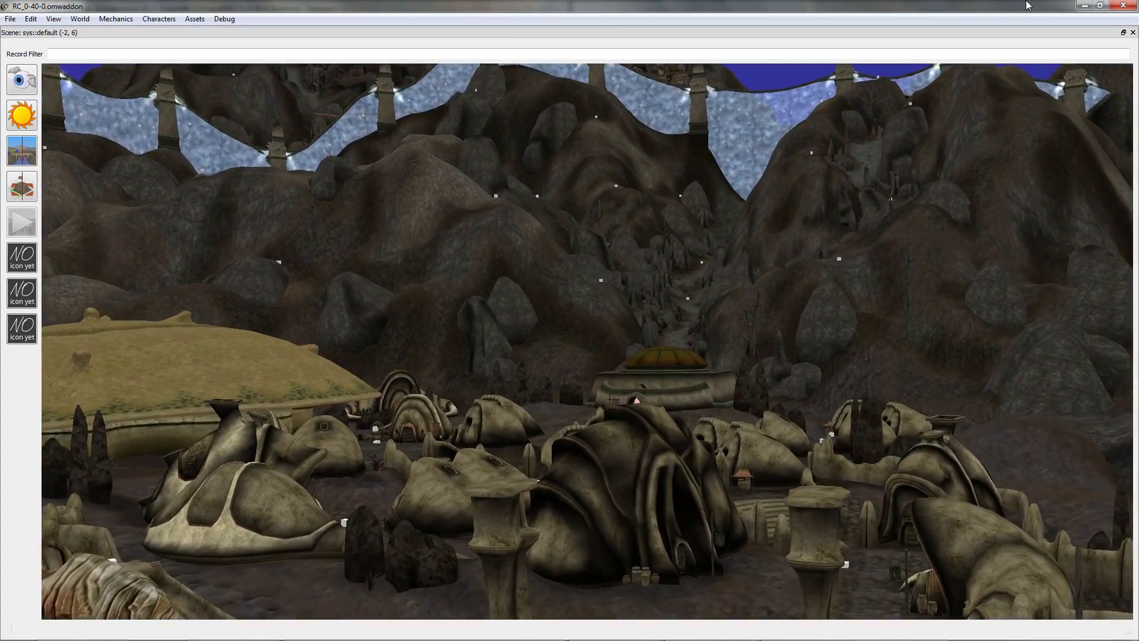
key("w")
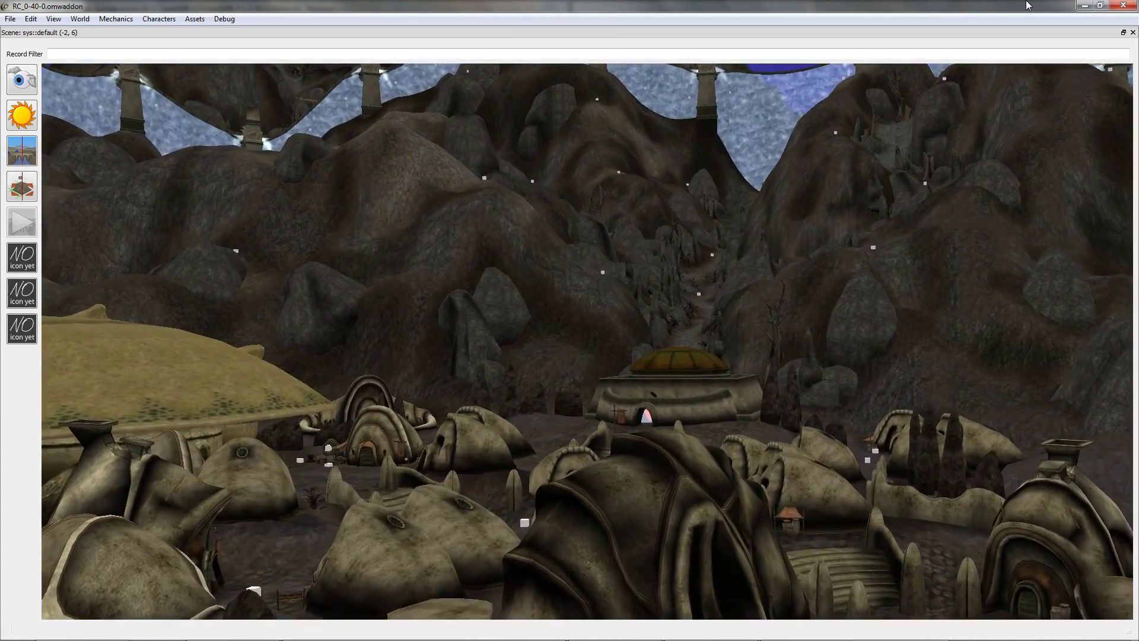
key("w")
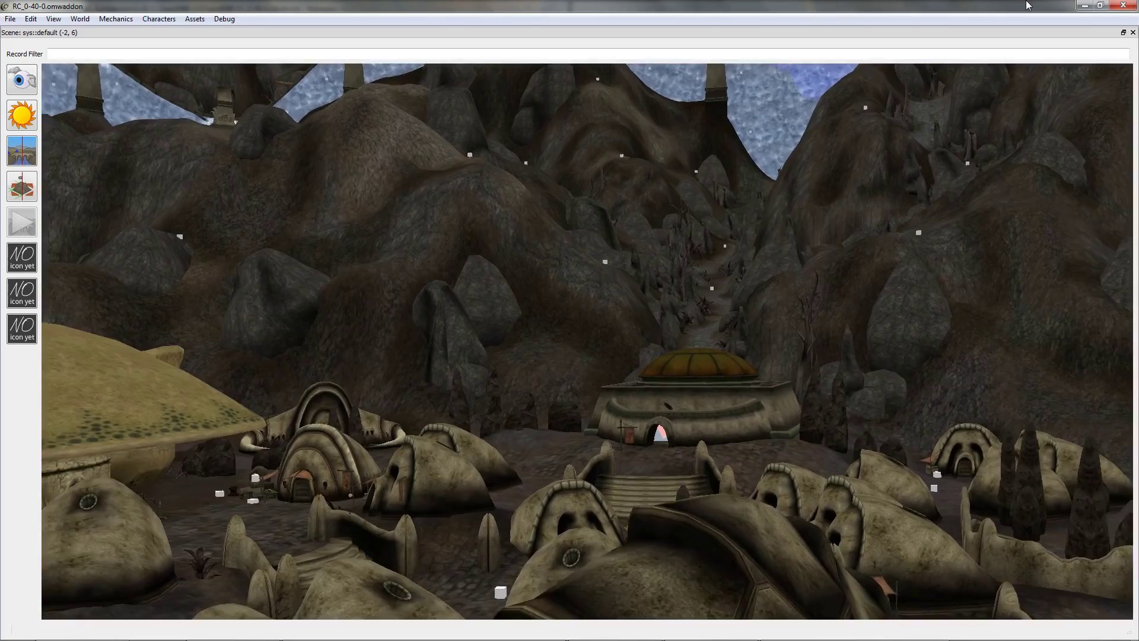
key("w")
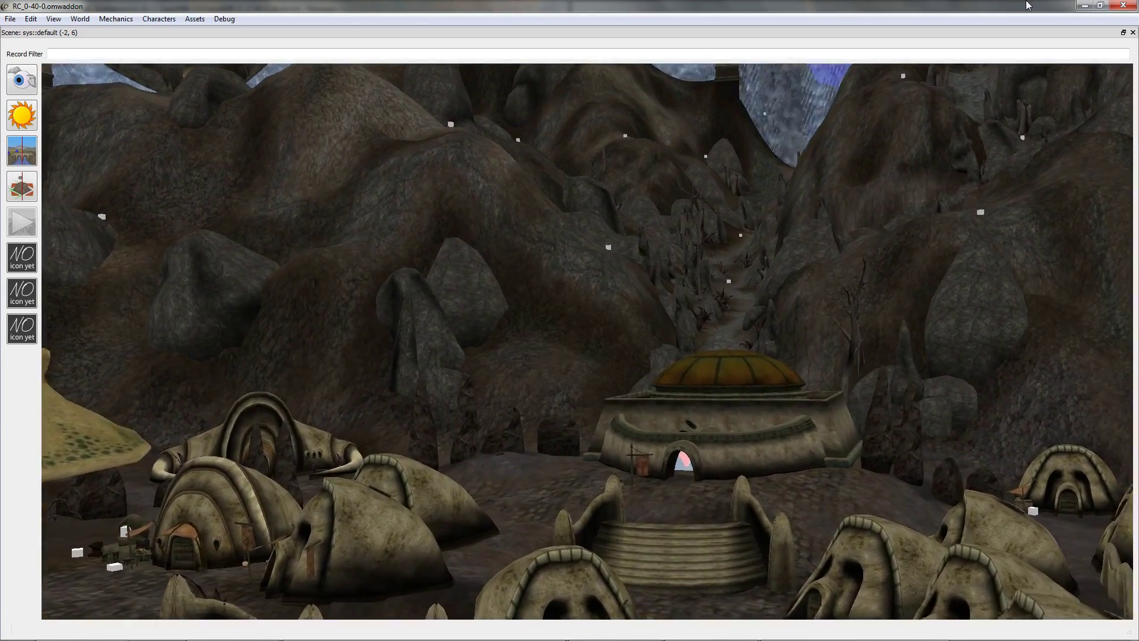
key("w")
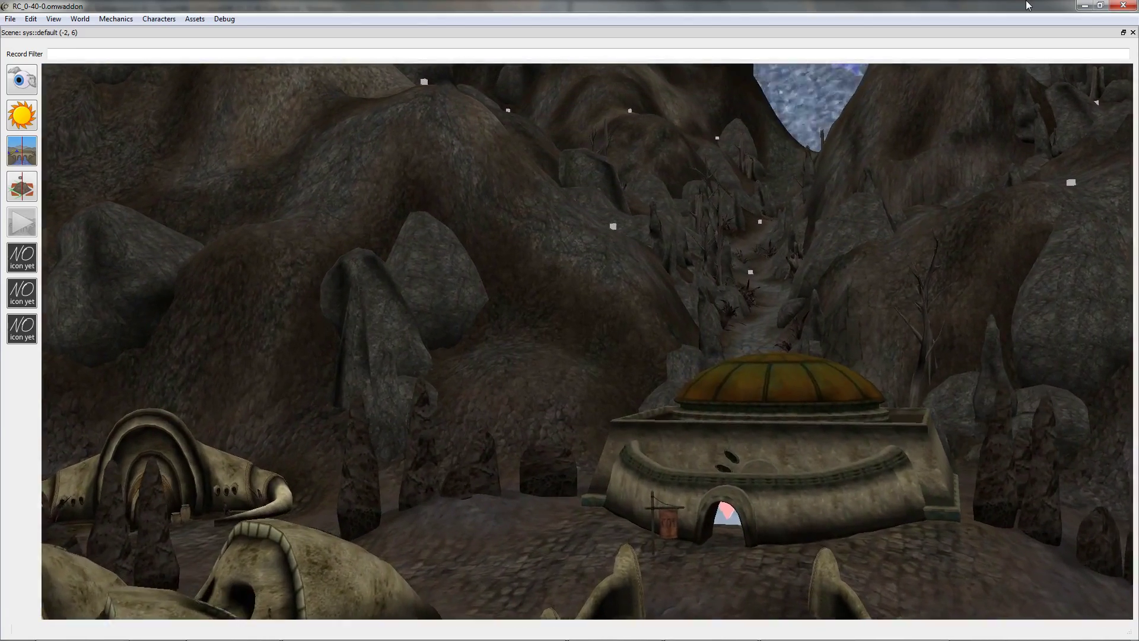
key("w")
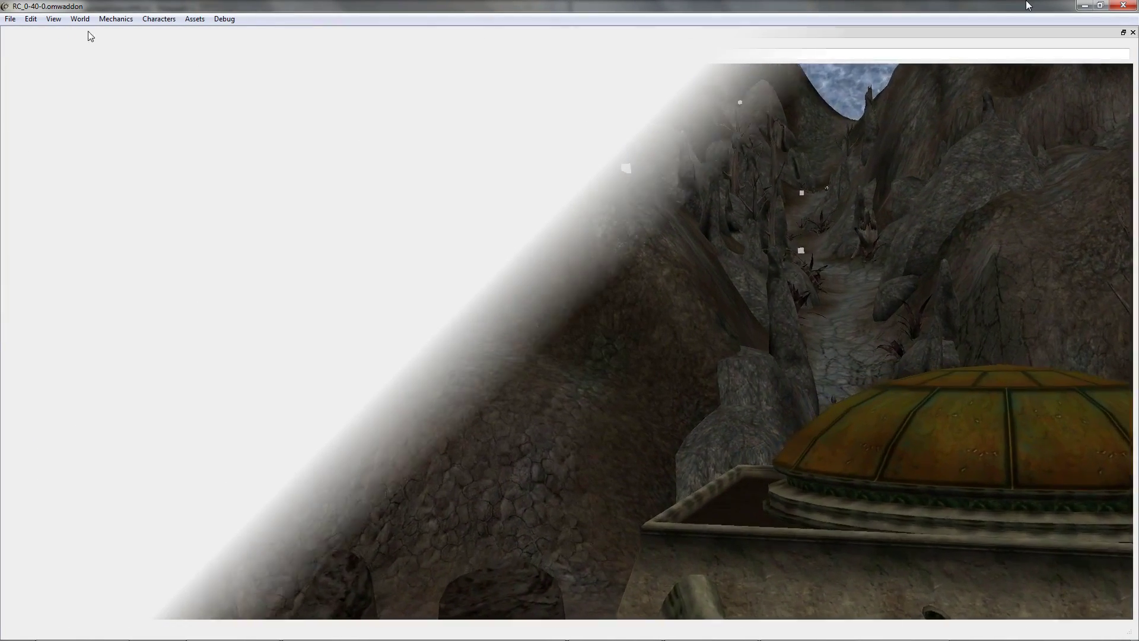
Open the Objects table and open the 6th bell hammer record for editing.
left_click(80, 18)
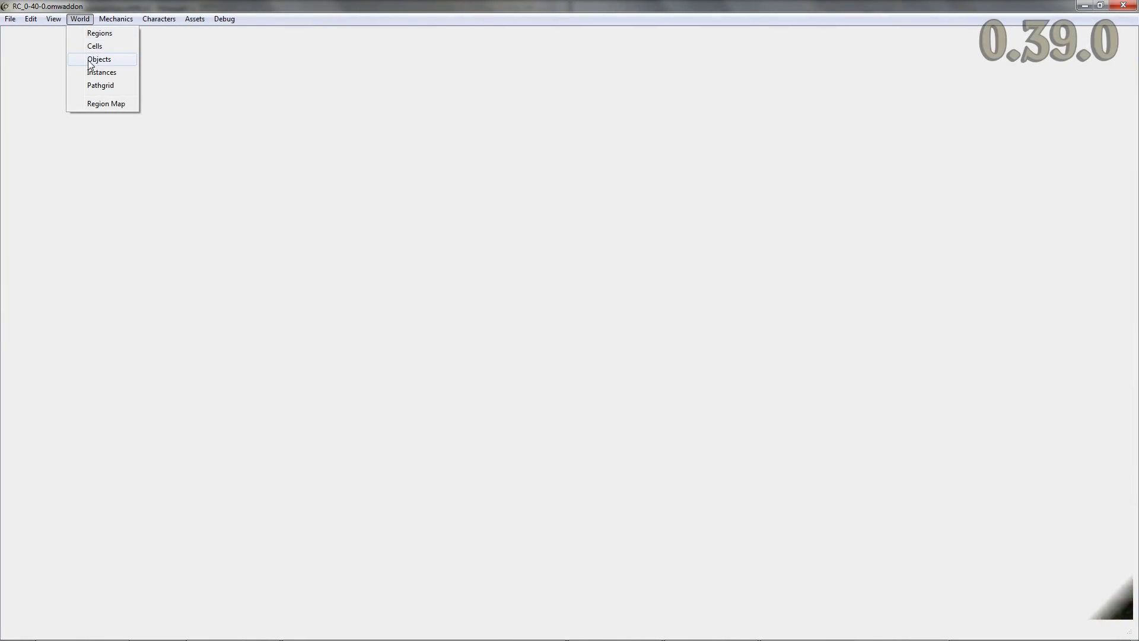
left_click(95, 59)
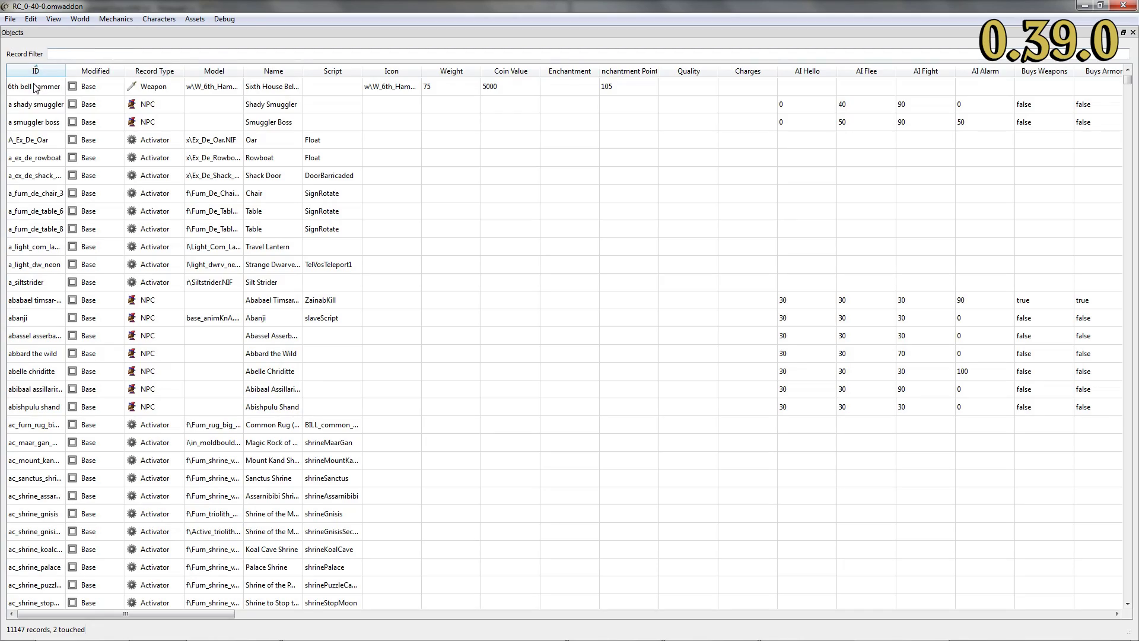
right_click(34, 87)
left_click(60, 92)
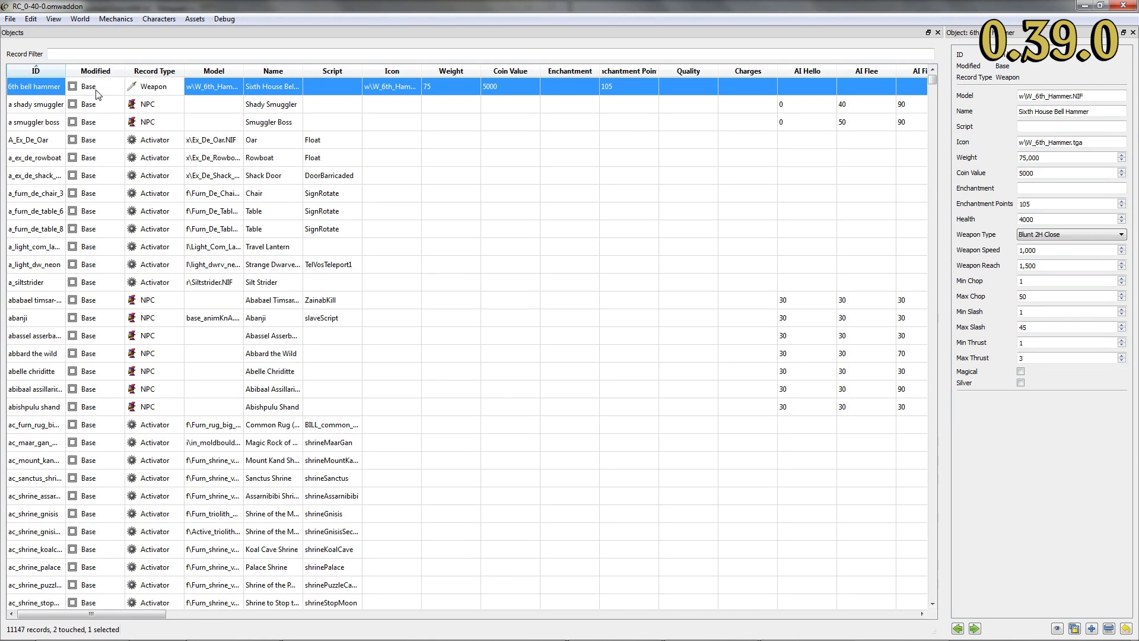
Change the 6th bell hammer's Min Chop value to 66.
left_click(1002, 281)
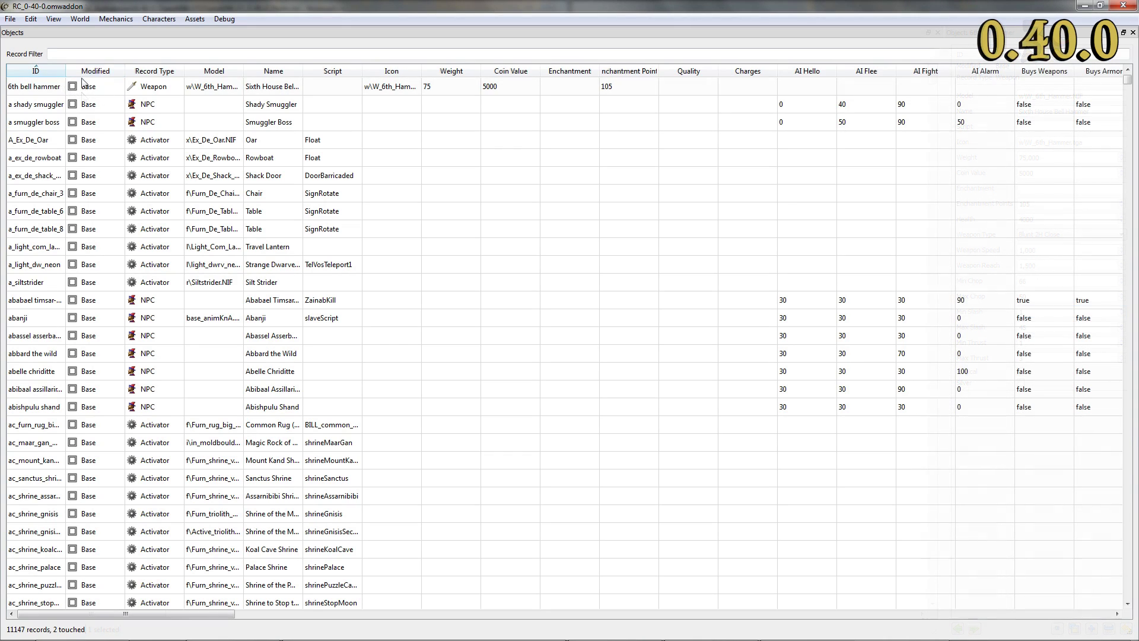
right_click(64, 98)
left_click(83, 96)
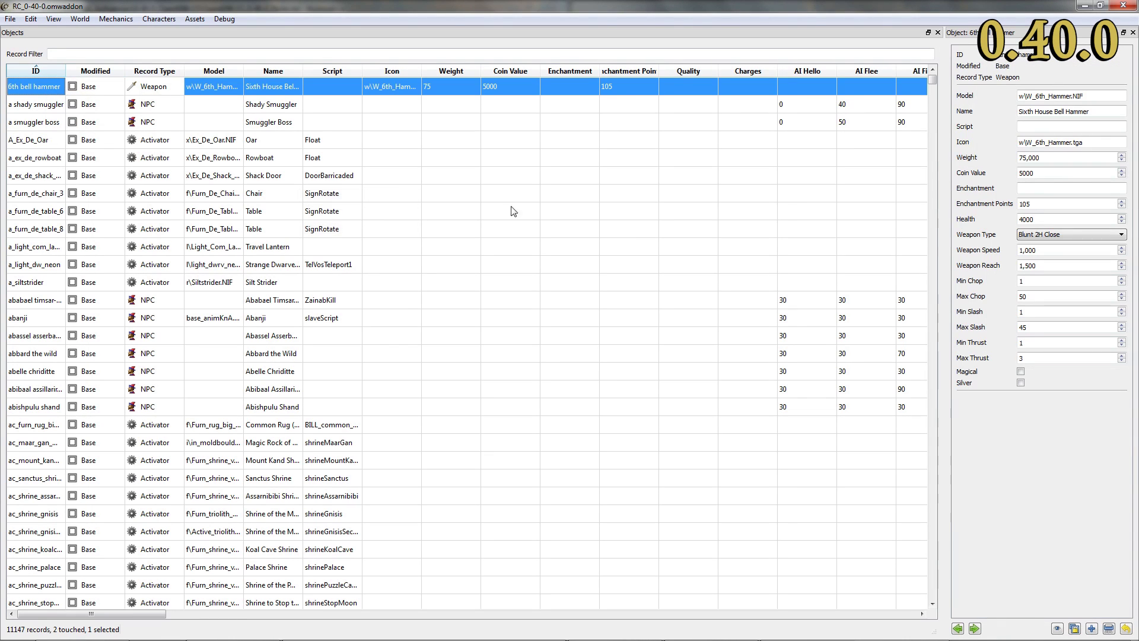
double_click(1050, 281)
left_click(1062, 298)
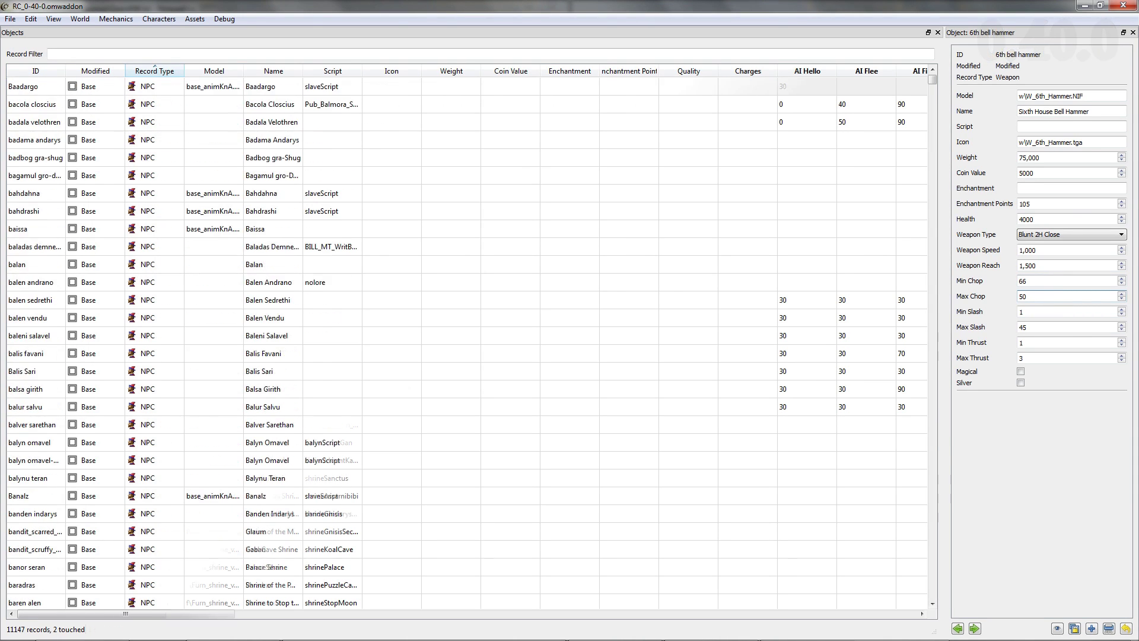
Open the caius cosades NPC record and select its common_pants_02 and ingred_moon_sugar_01 inventory entries.
left_click(39, 425)
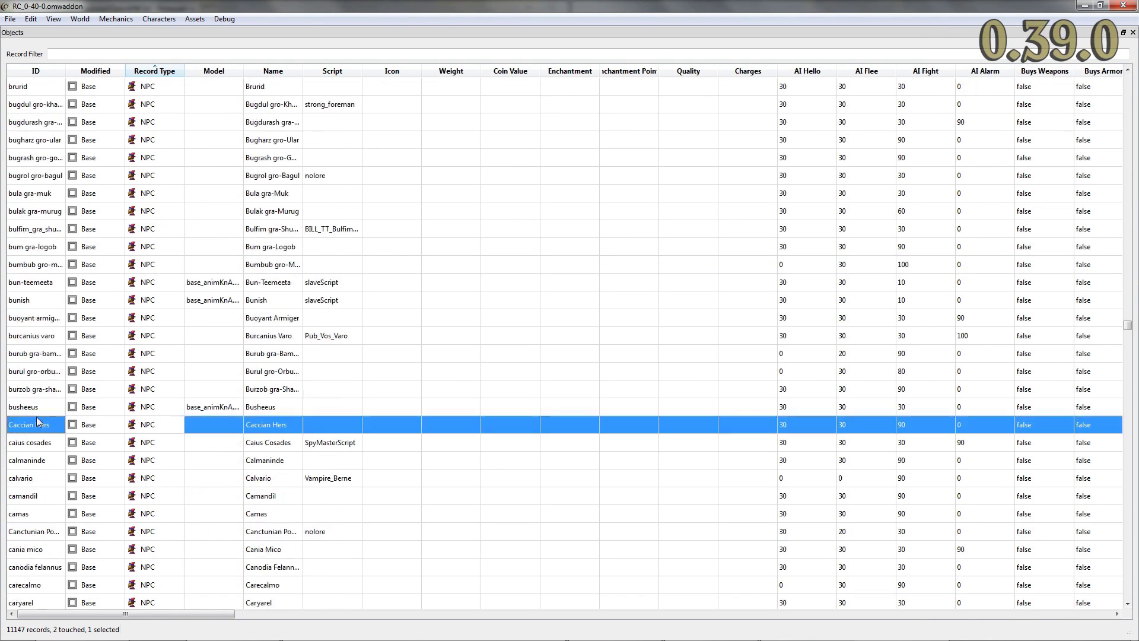
scroll(39, 423, "down", 2)
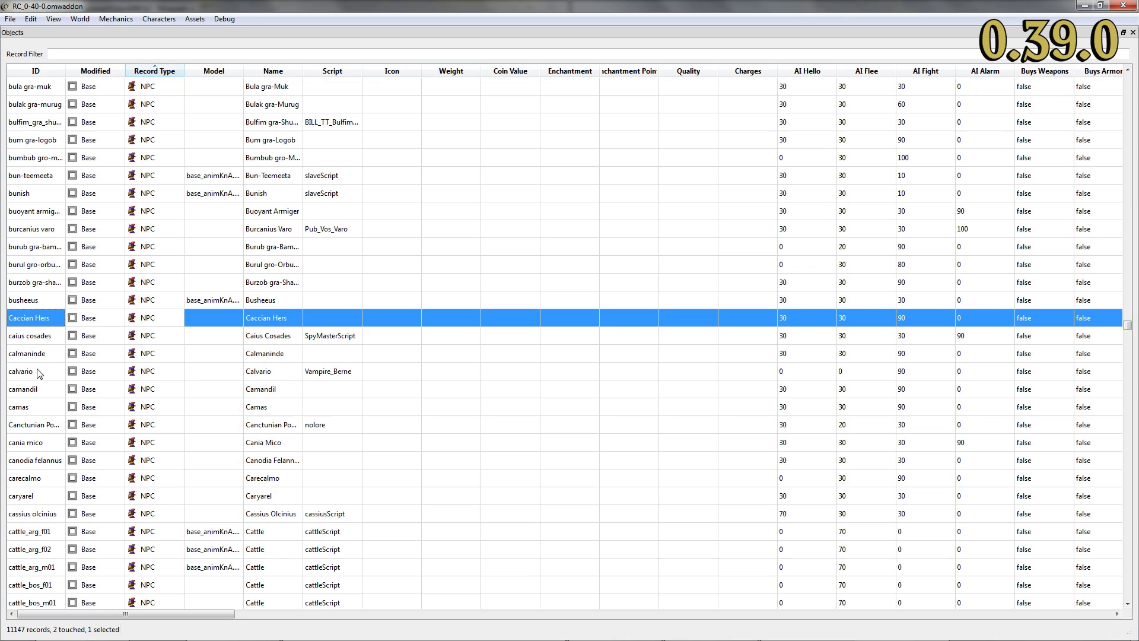
right_click(27, 337)
left_click(60, 346)
scroll(1075, 339, "down", 10)
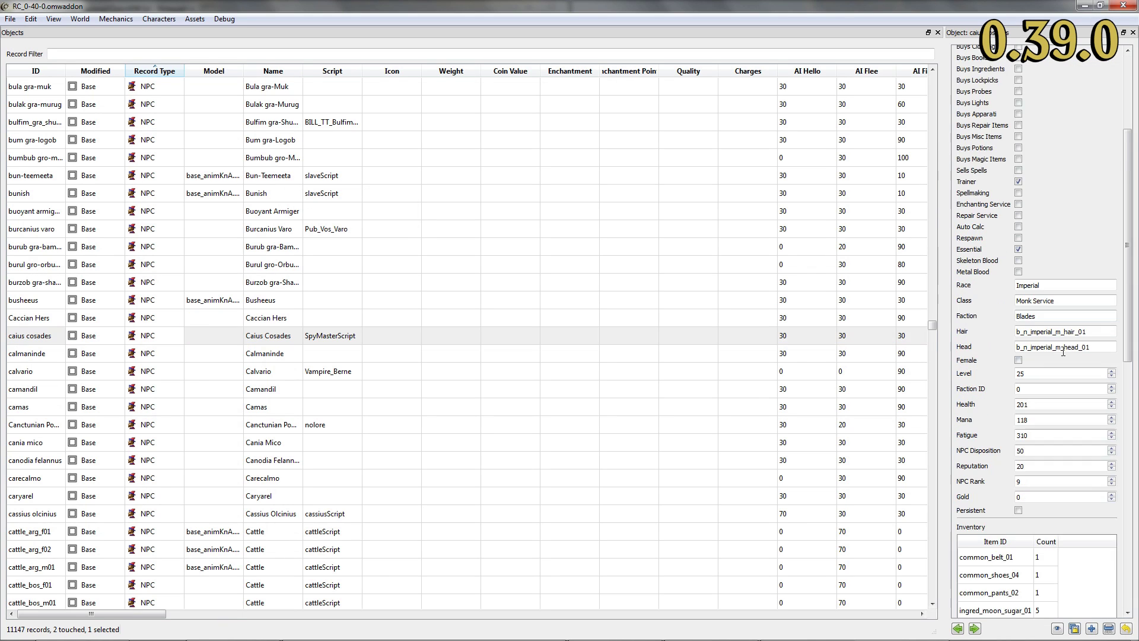
right_click(989, 415)
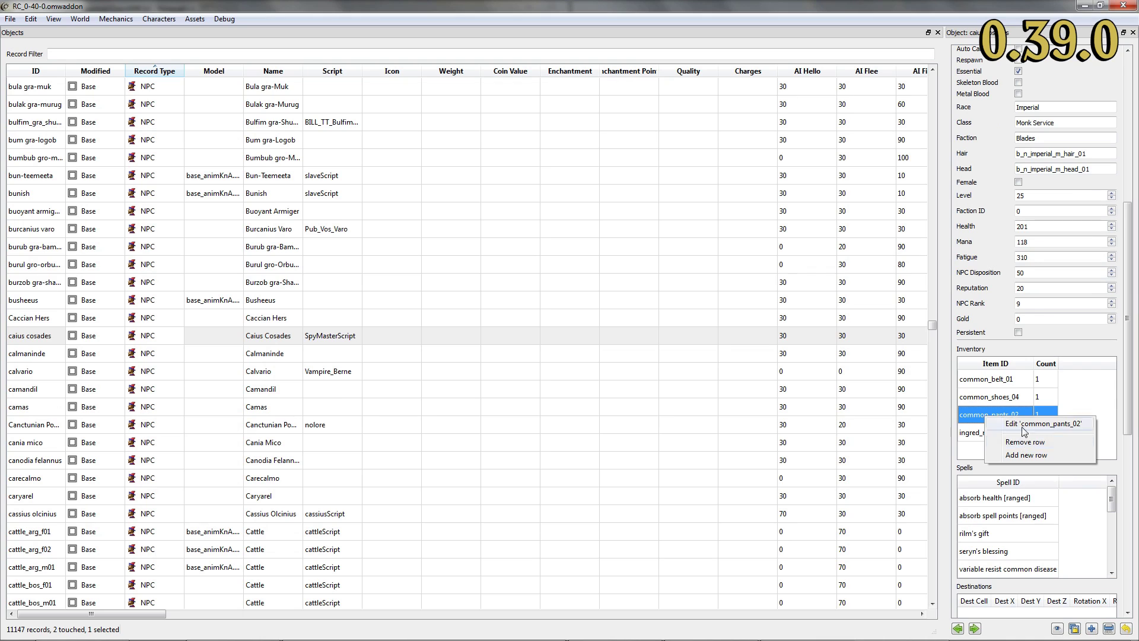
left_click(1033, 351)
left_click_drag(998, 419, 983, 436)
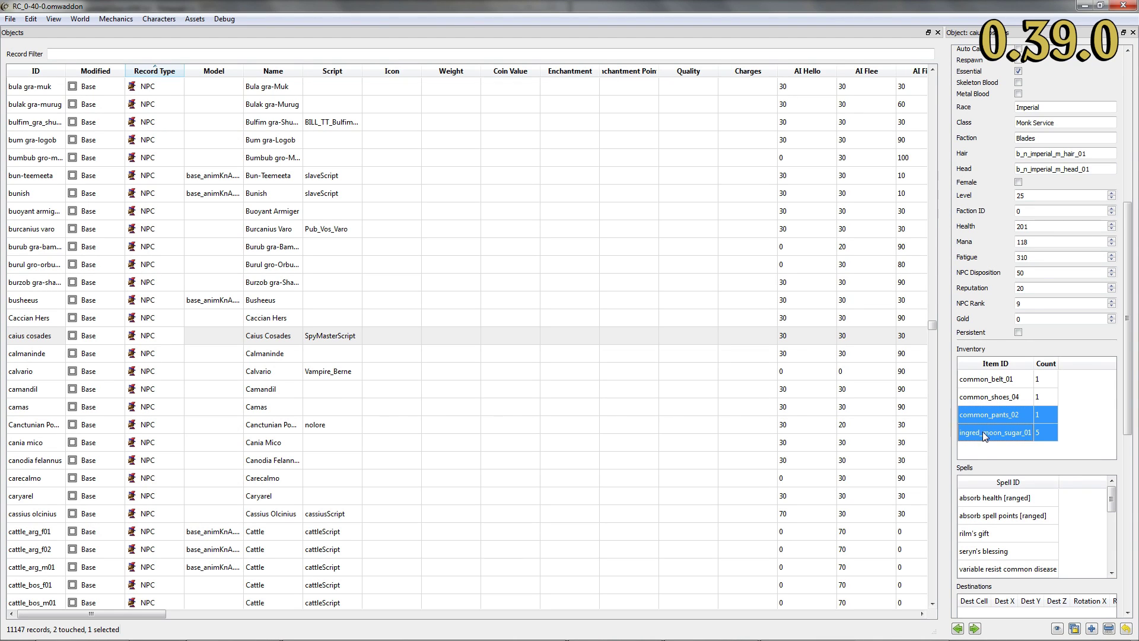
right_click(985, 437)
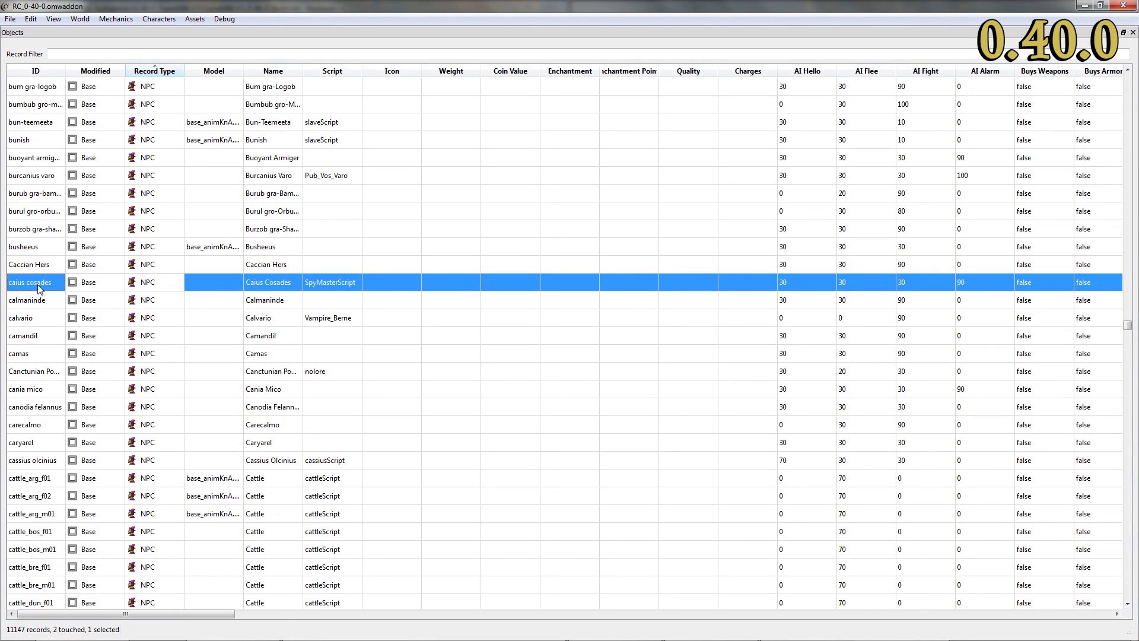
Reopen caius cosades and remove common_pants_02 and ingred_moon_sugar_01 from its inventory.
right_click(38, 284)
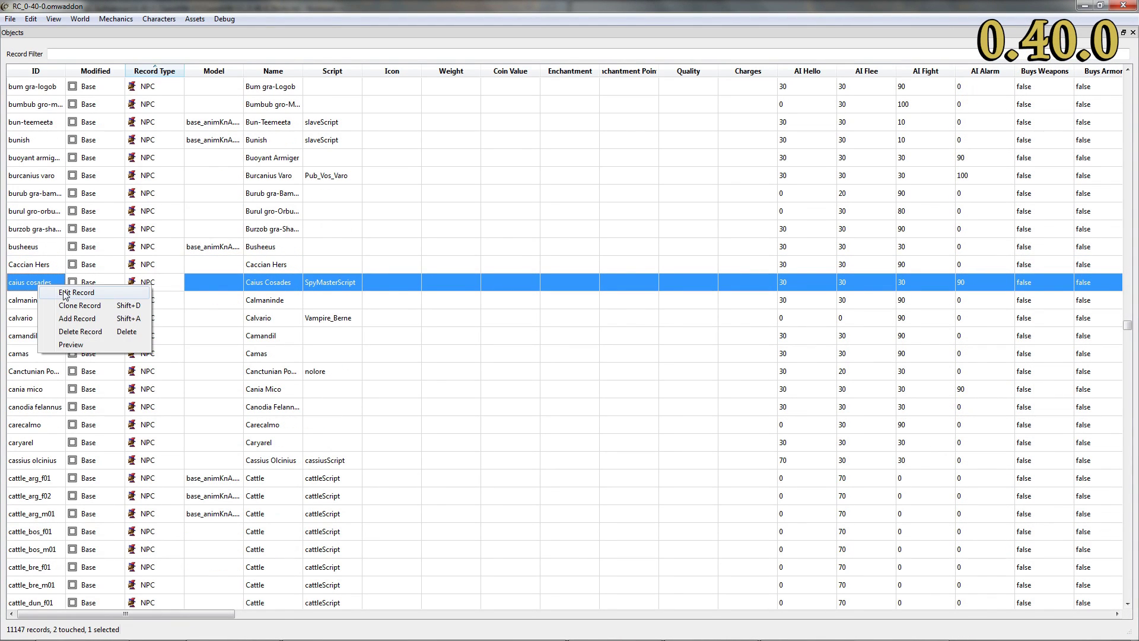
left_click(68, 294)
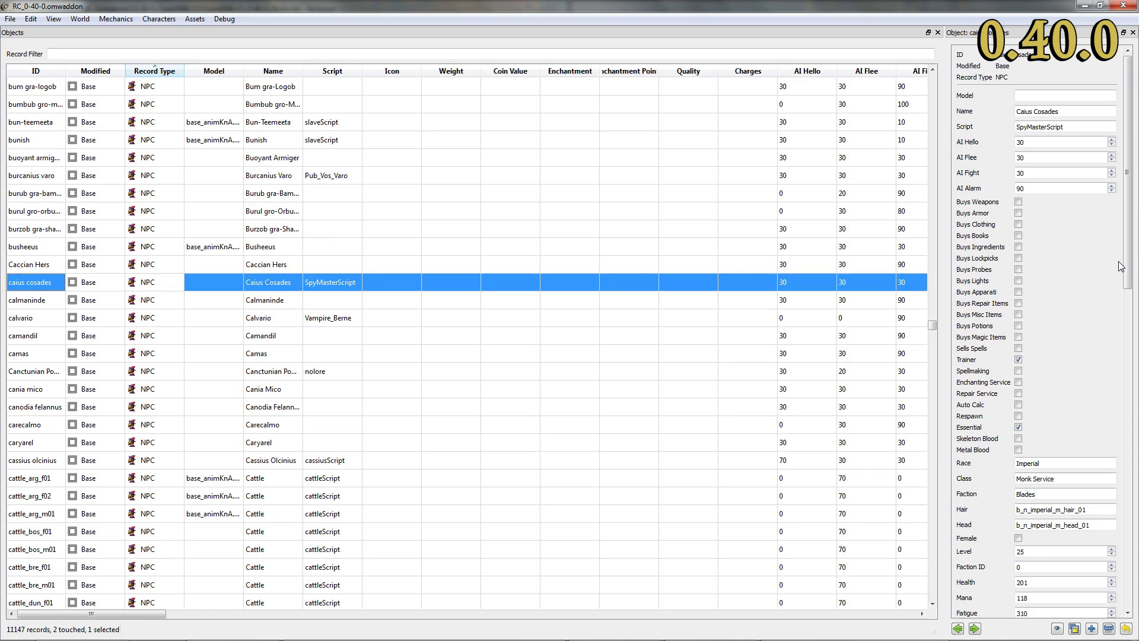
left_click_drag(1120, 267, 1120, 481)
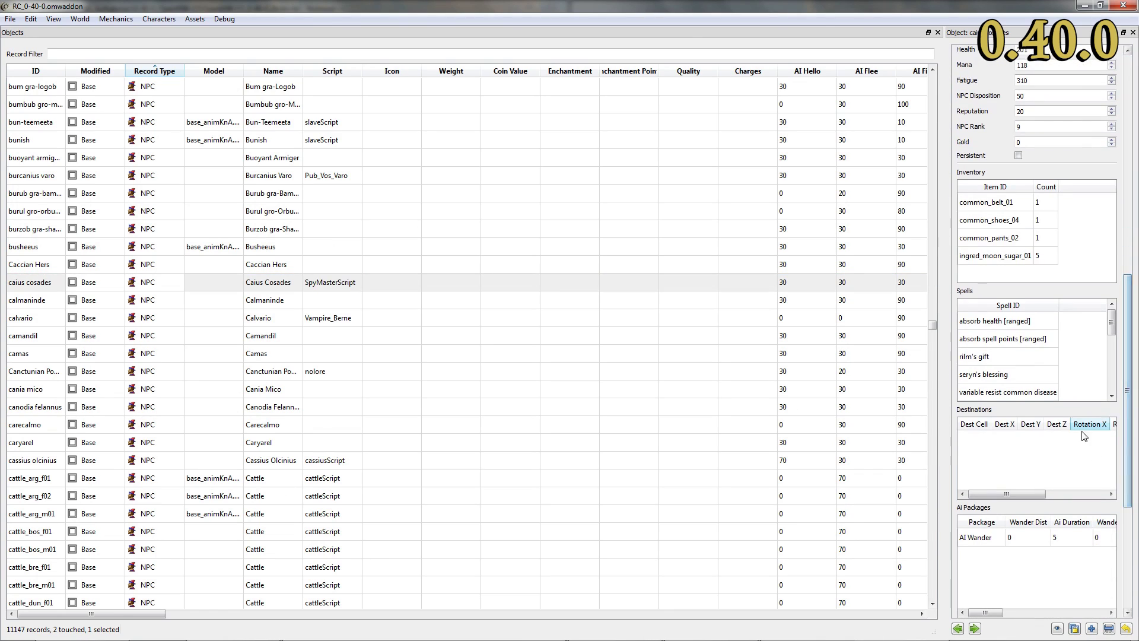
left_click(998, 239)
left_click(1000, 261, "shift")
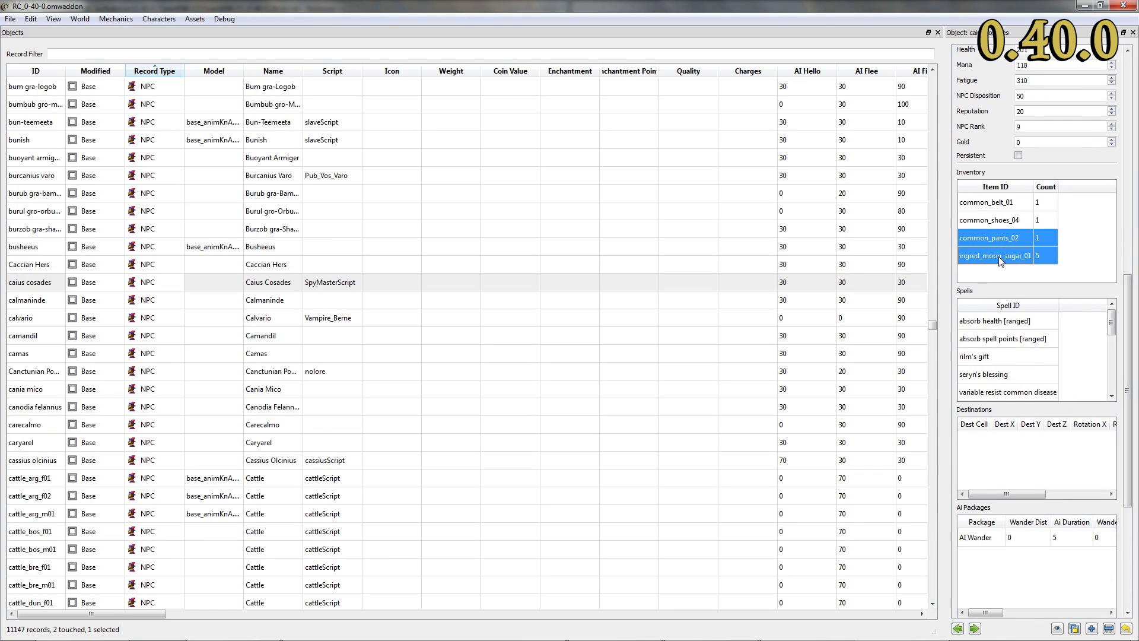
right_click(998, 238)
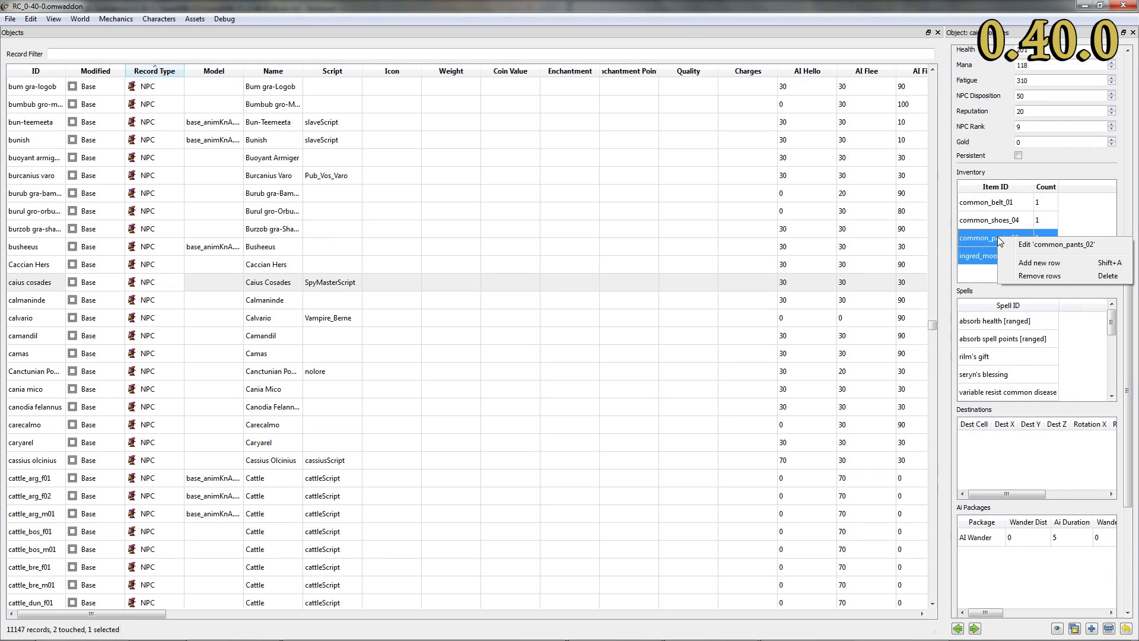
left_click(1038, 277)
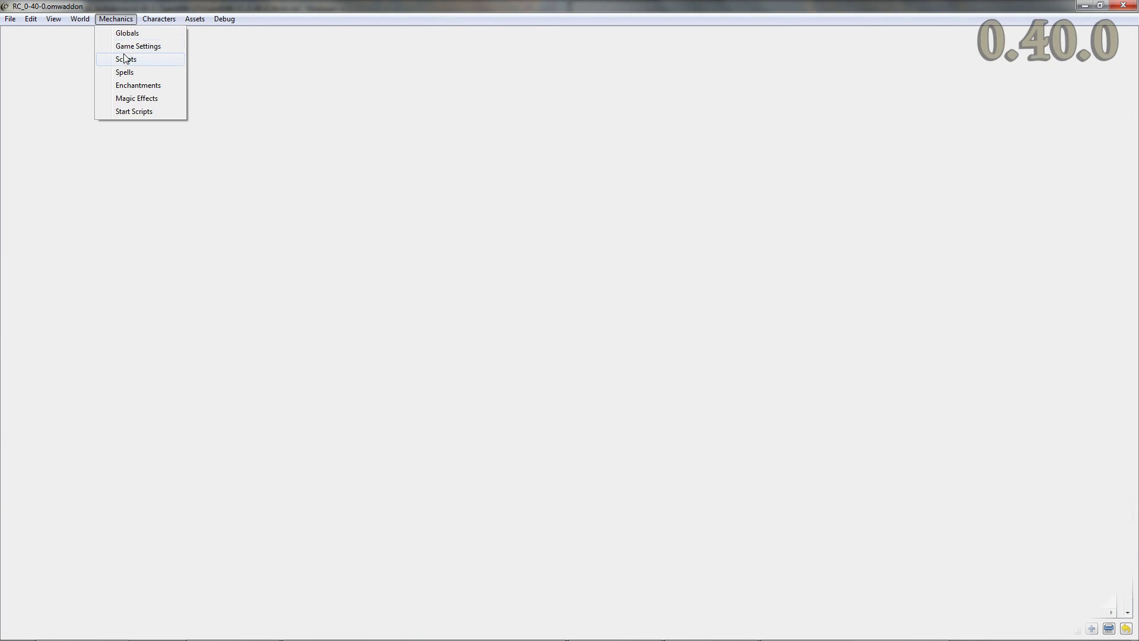
Show the Scripts list and the Start Scripts table side by side, scrolled to EndGame.
left_click(123, 59)
left_click(118, 20)
left_click(133, 111)
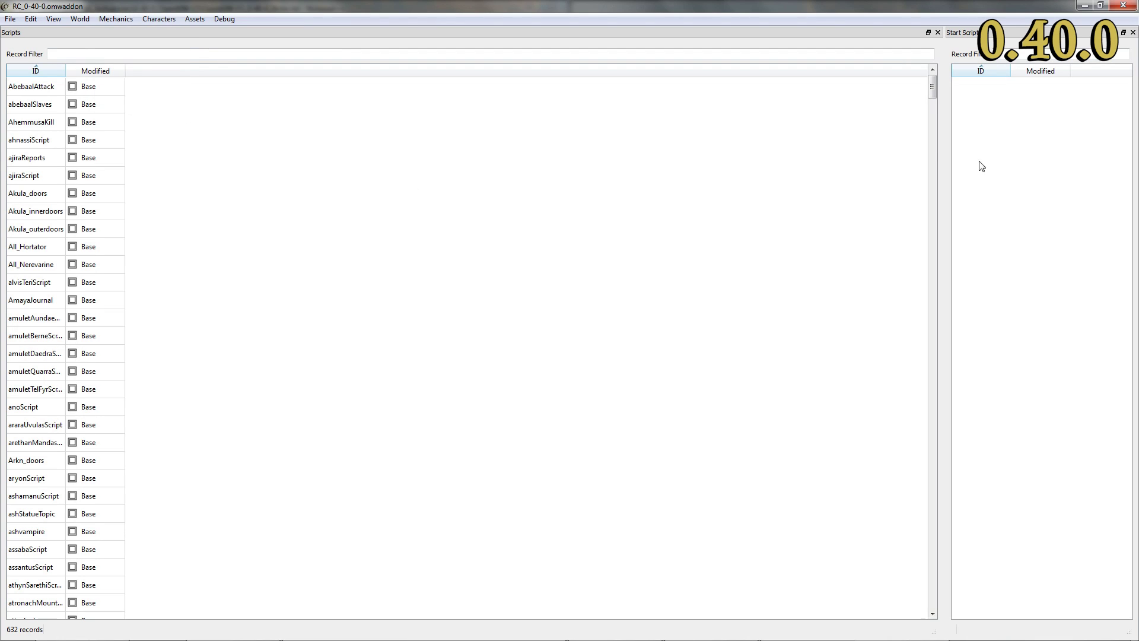
left_click_drag(944, 207, 308, 244)
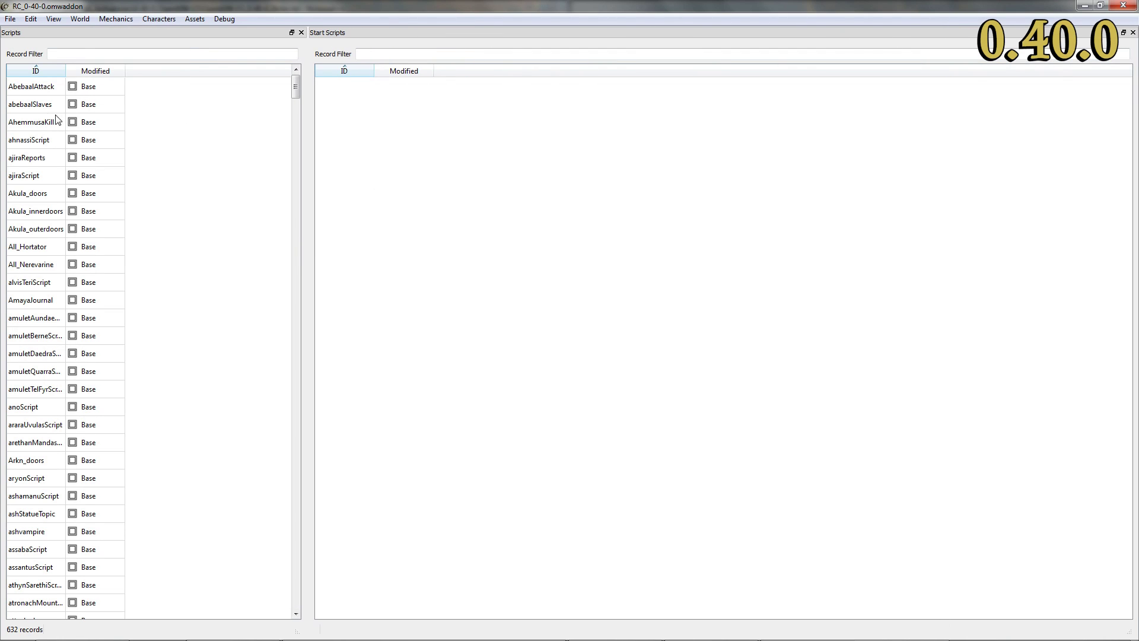
key("e")
scroll(54, 534, "down", 4)
scroll(54, 534, "down", 4)
Add a new start script record with EndGame as its Script ID.
right_click(436, 459)
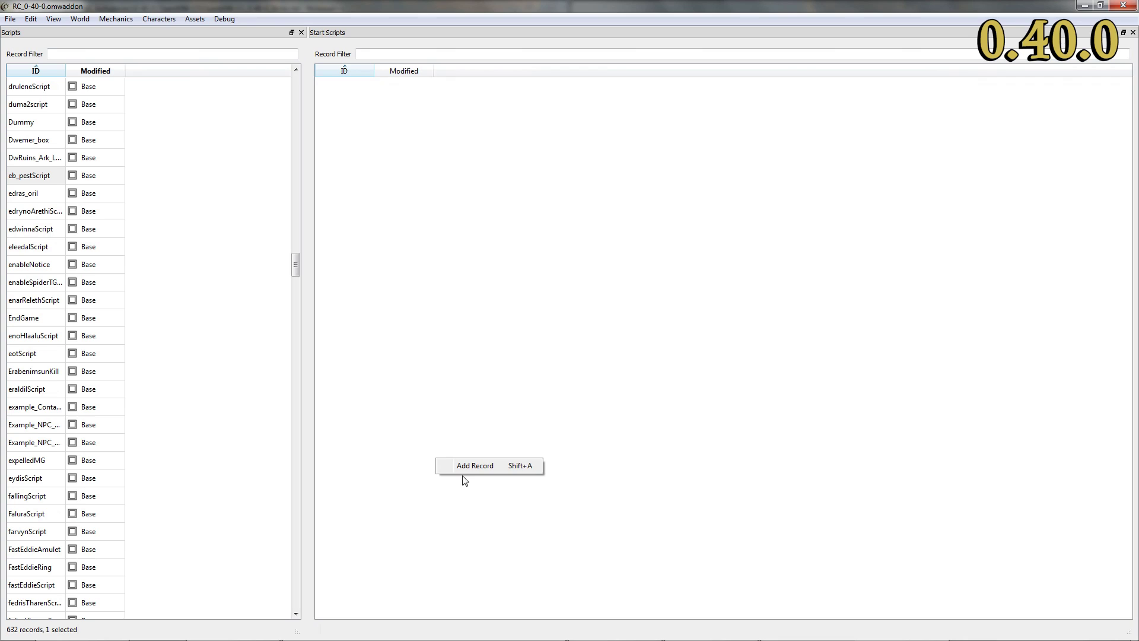
left_click(470, 472)
left_click_drag(26, 322, 397, 627)
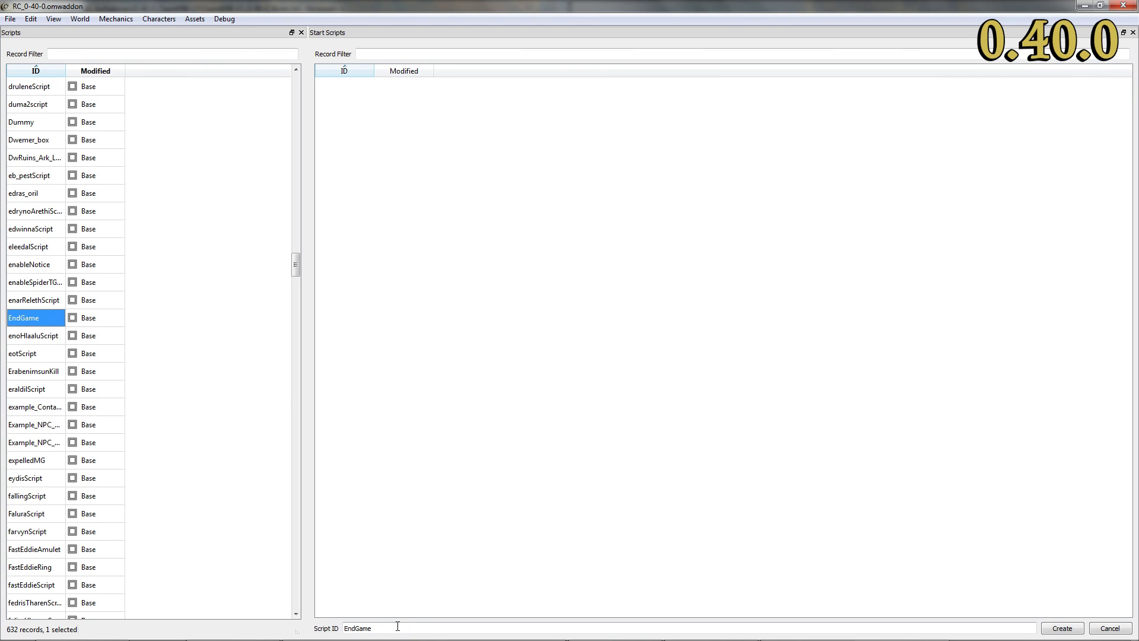
left_click(1062, 629)
right_click(393, 322)
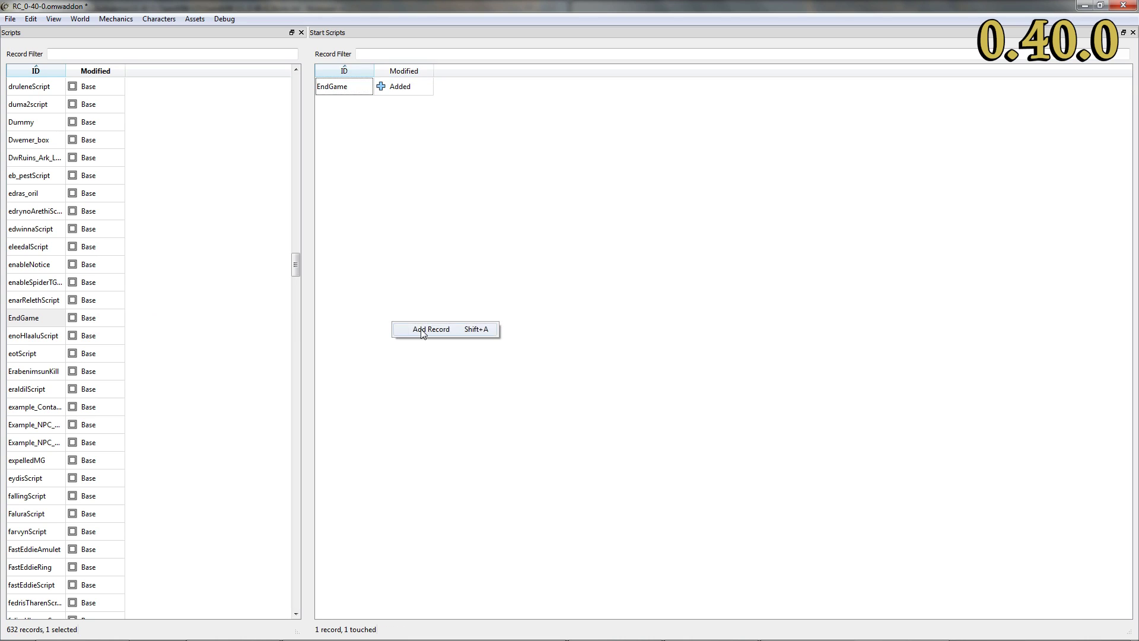
left_click(421, 329)
left_click_drag(21, 323, 326, 556)
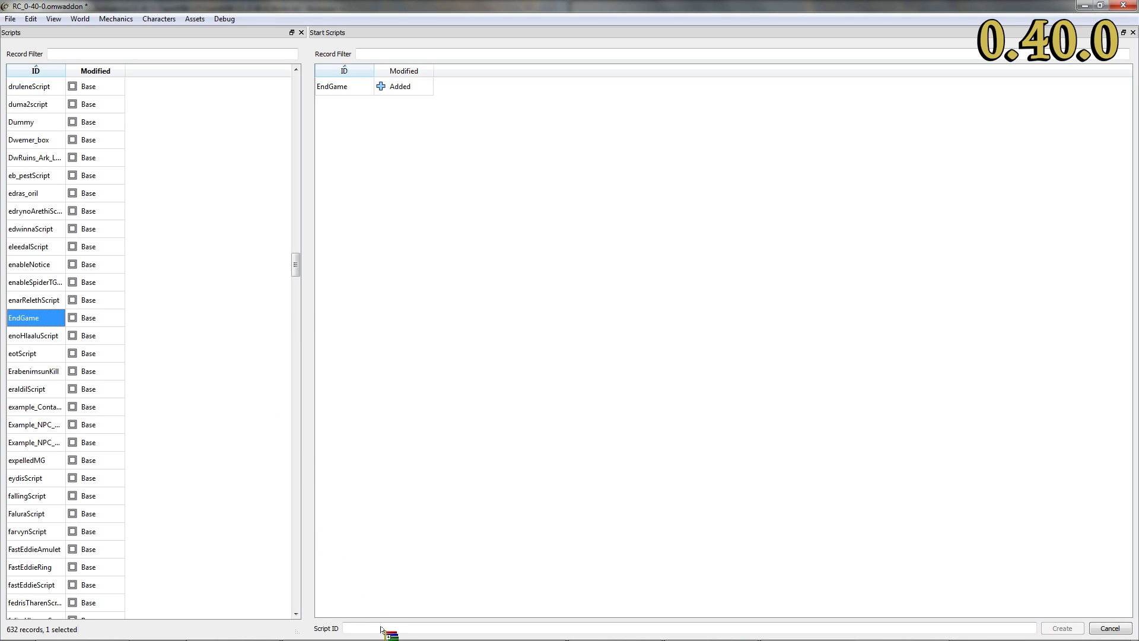
left_click_drag(381, 629, 383, 629)
Close and reopen the Start Scripts table to confirm EndGame is listed.
left_click(1133, 32)
left_click(115, 19)
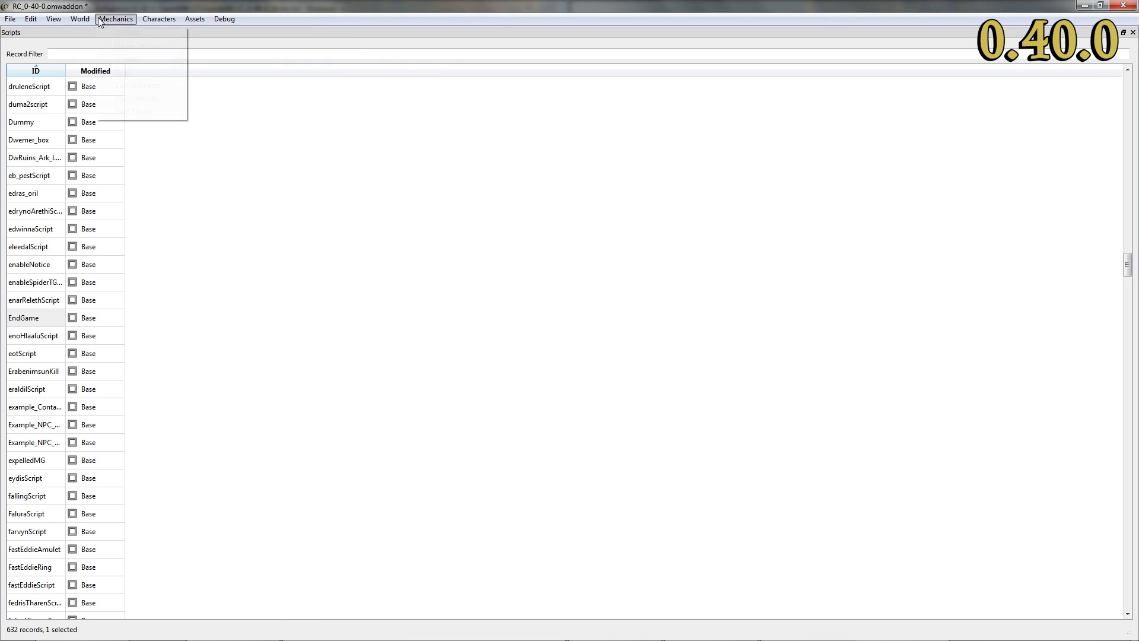
left_click(135, 112)
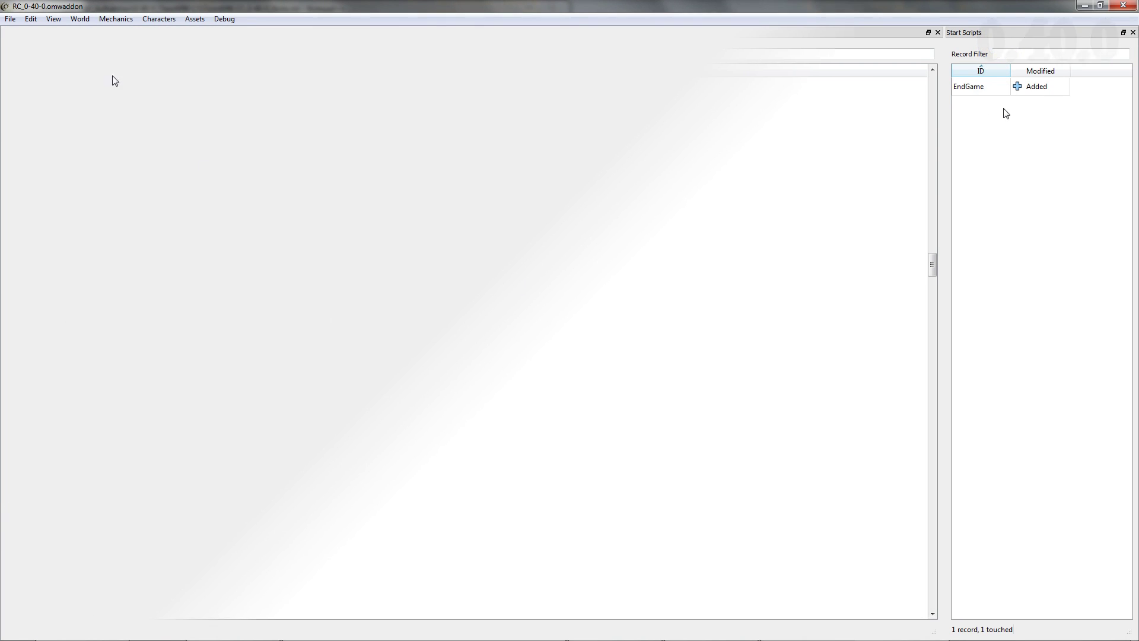
Open the Regions table and edit the Ascadian Isles Region record.
left_click(80, 18)
left_click(95, 34)
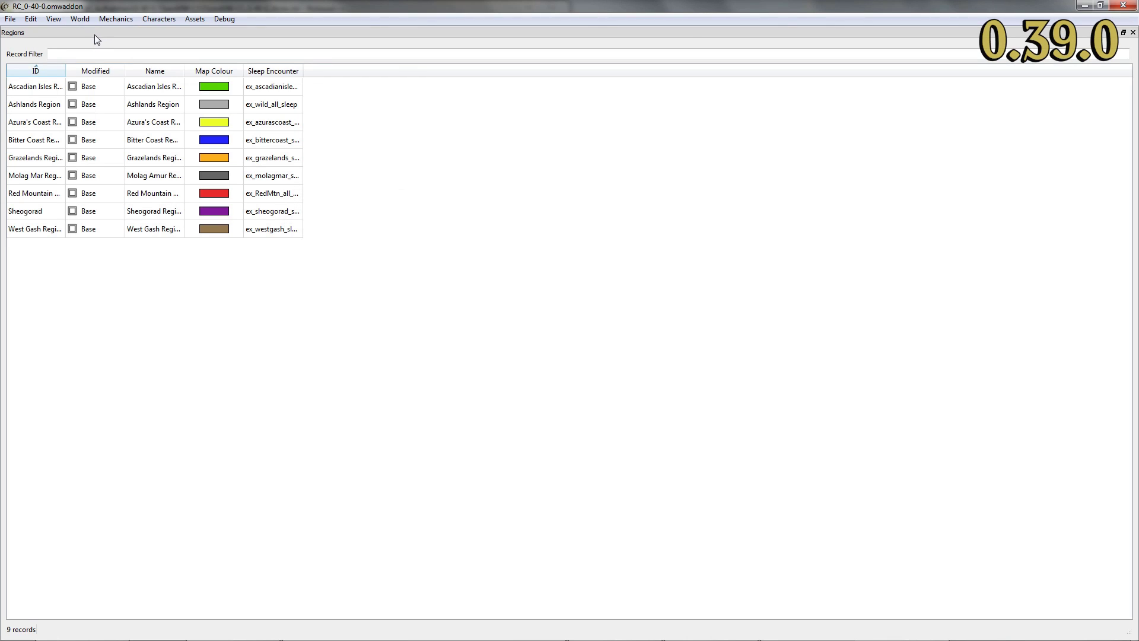
right_click(30, 87)
left_click(50, 93)
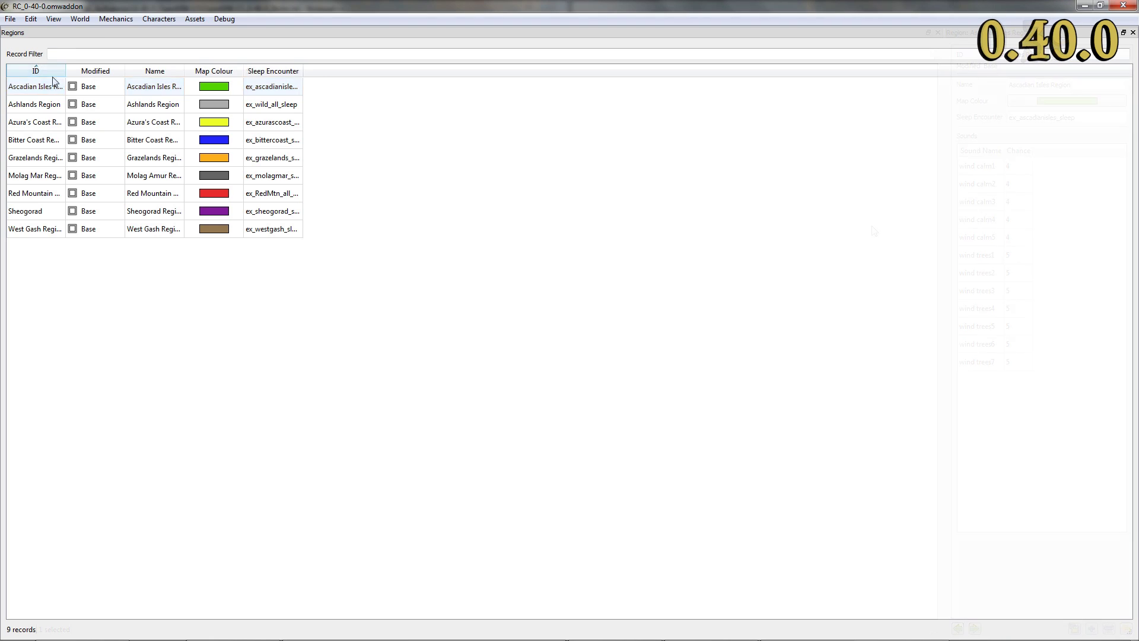
right_click(43, 86)
left_click(54, 94)
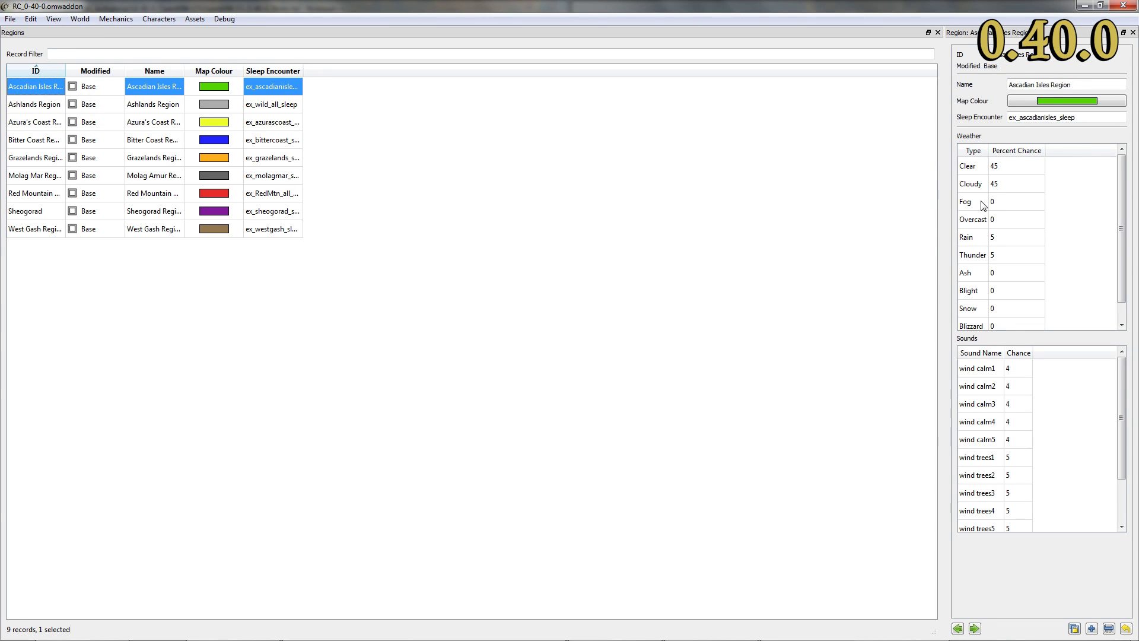
Set the region's weather chances to Clear 50 and Cloudy 12.
scroll(985, 303, "down", 1)
scroll(987, 287, "up", 1)
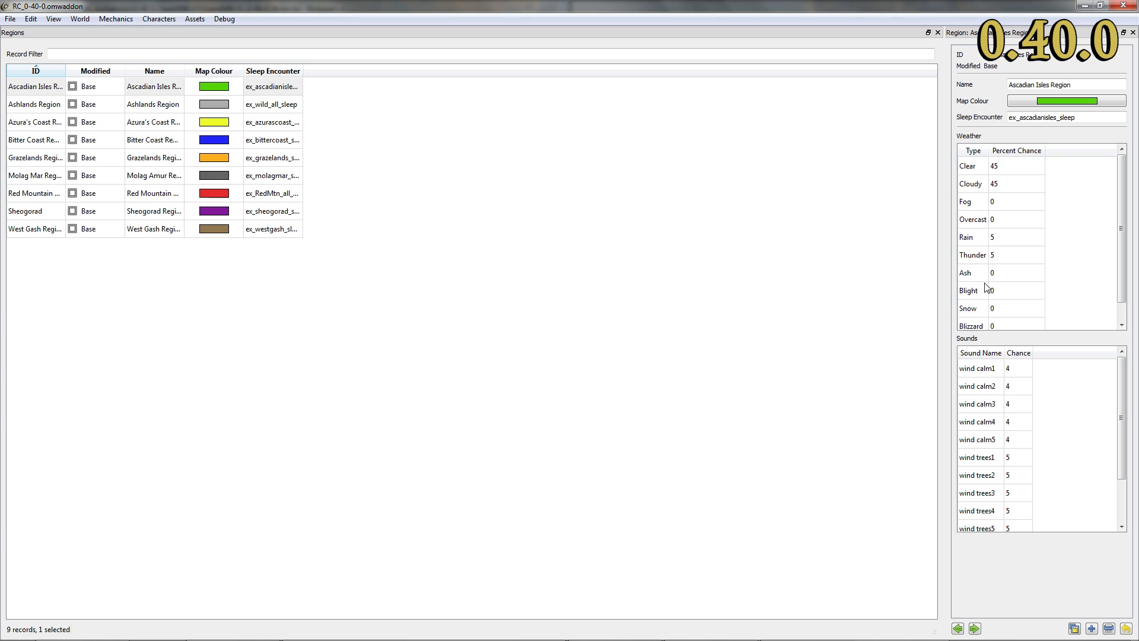
double_click(1007, 168)
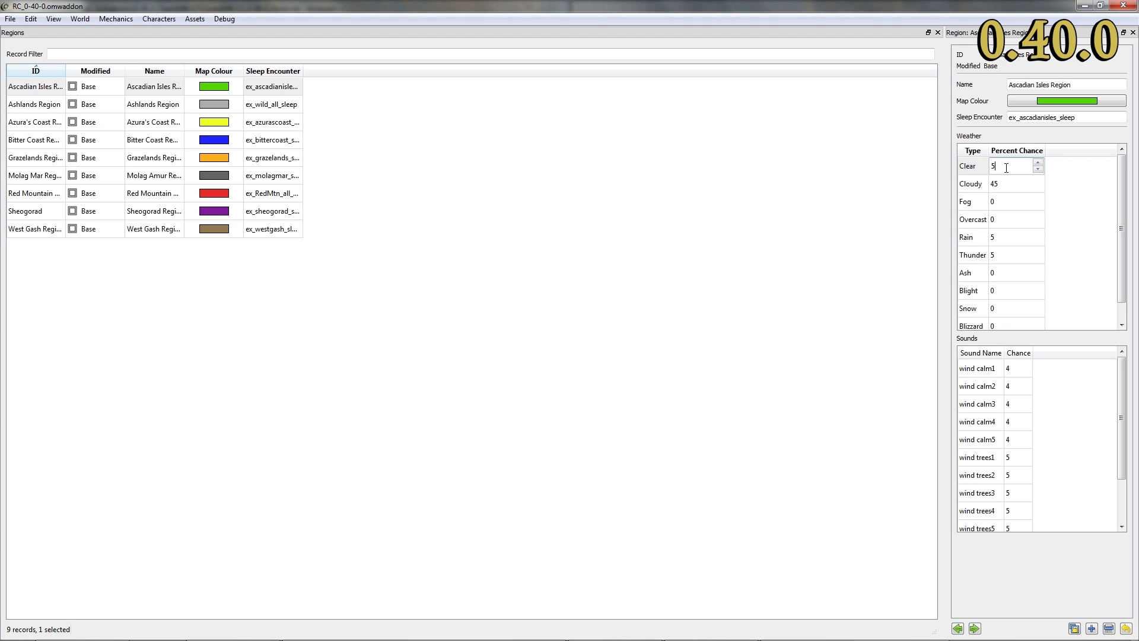
double_click(1013, 185)
type("12")
left_click(1012, 203)
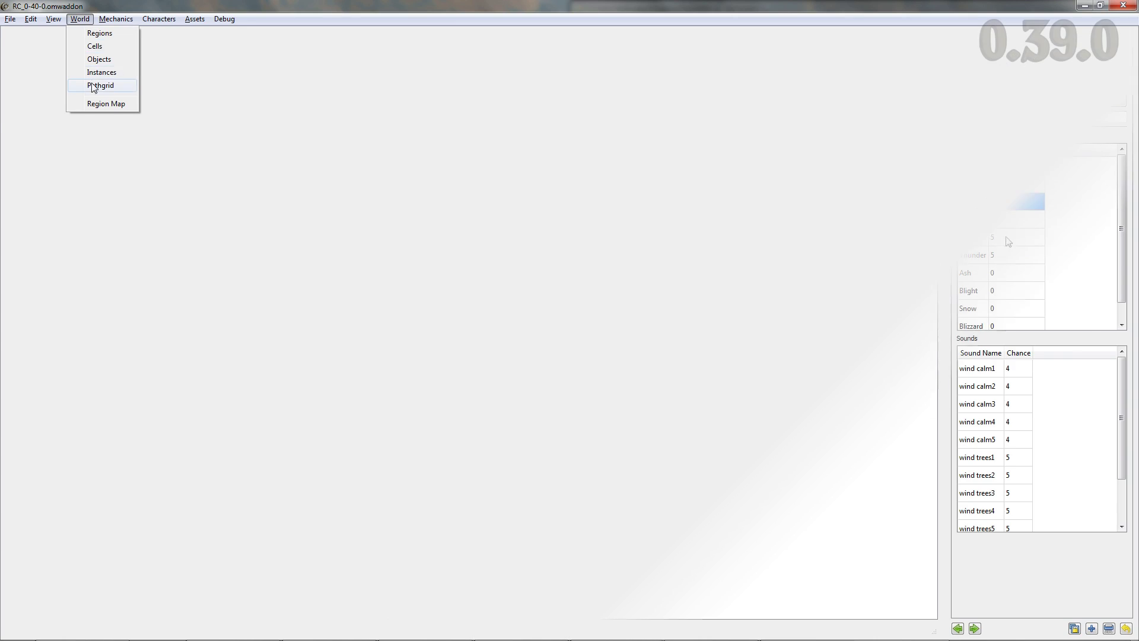
Open the Pathgrids table and add a pathgrid record named Tripping Hazard.
left_click(89, 155)
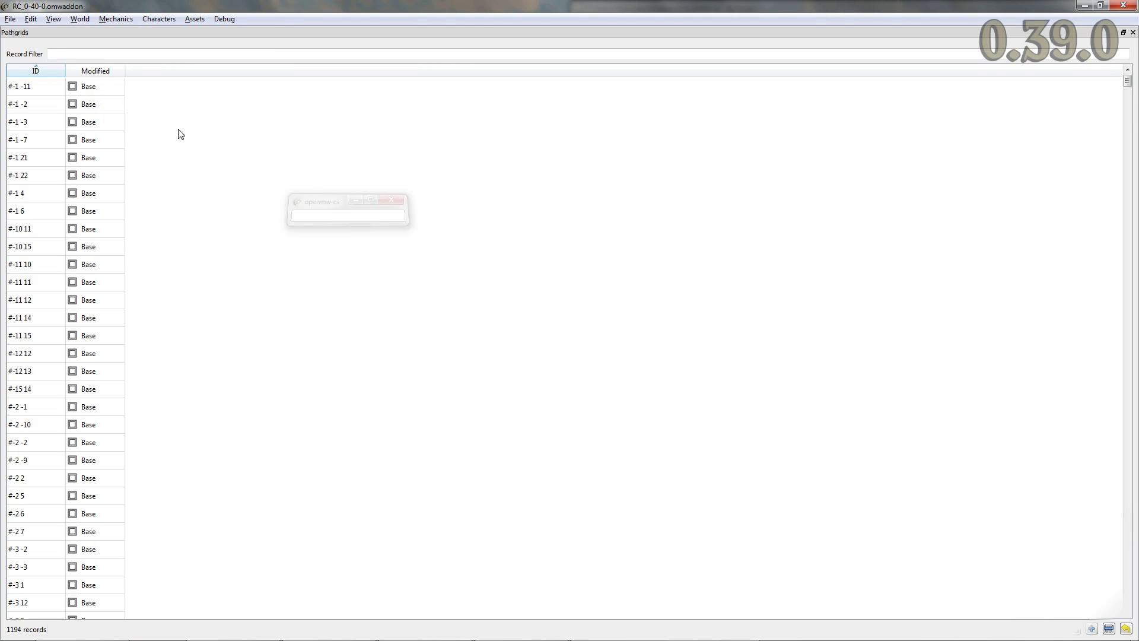
right_click(232, 197)
left_click(261, 204)
type("Tripping Hazard")
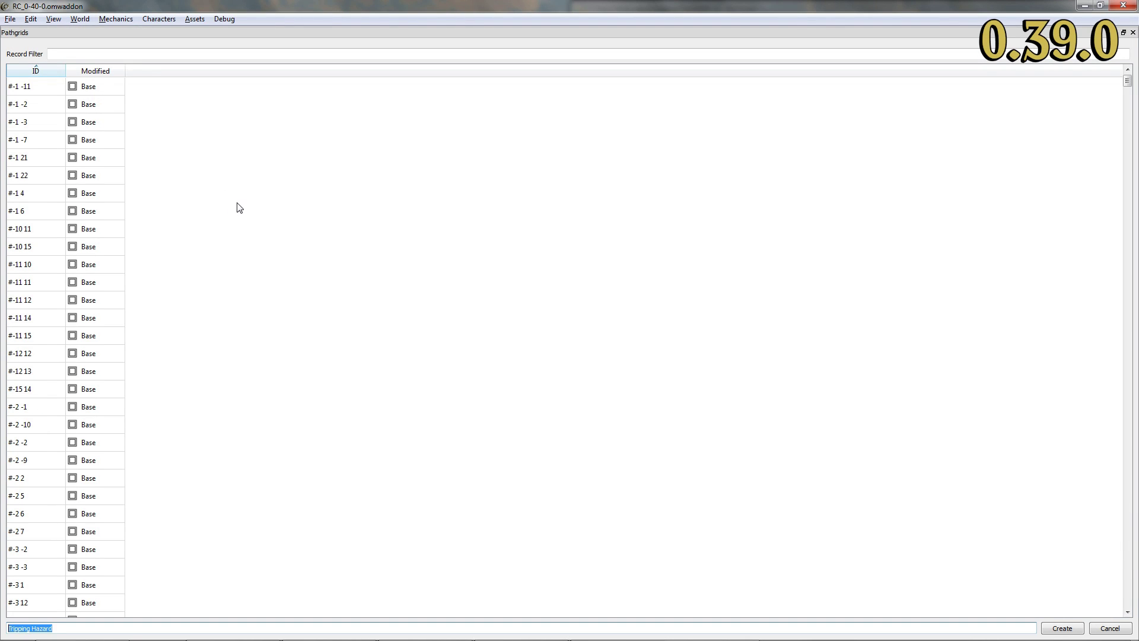
key("Return")
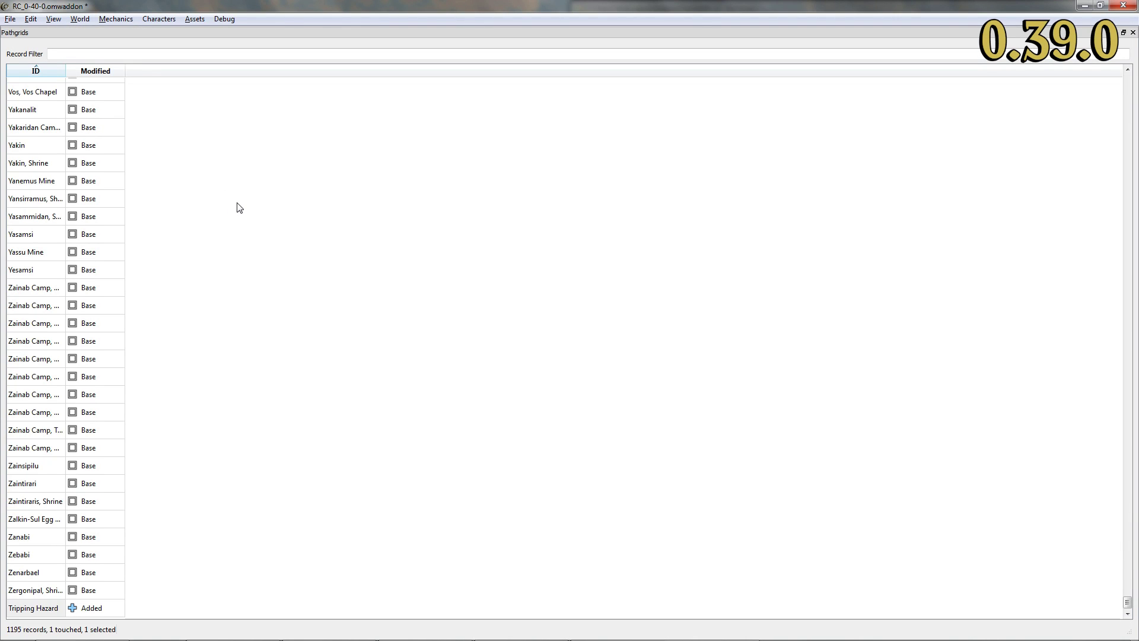
Add four more Tripping Hazard pathgrid records in quick succession.
right_click(240, 208)
left_click(243, 211)
key("Return")
right_click(247, 212)
left_click(261, 214)
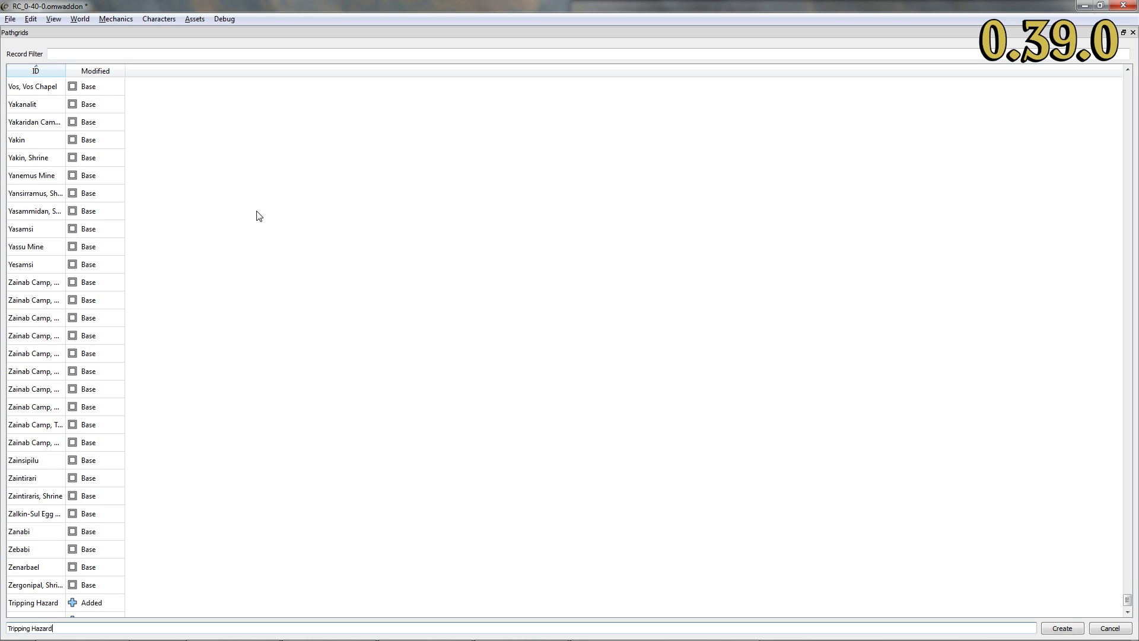
key("Return")
right_click(257, 214)
left_click(264, 219)
key("Return")
right_click(267, 219)
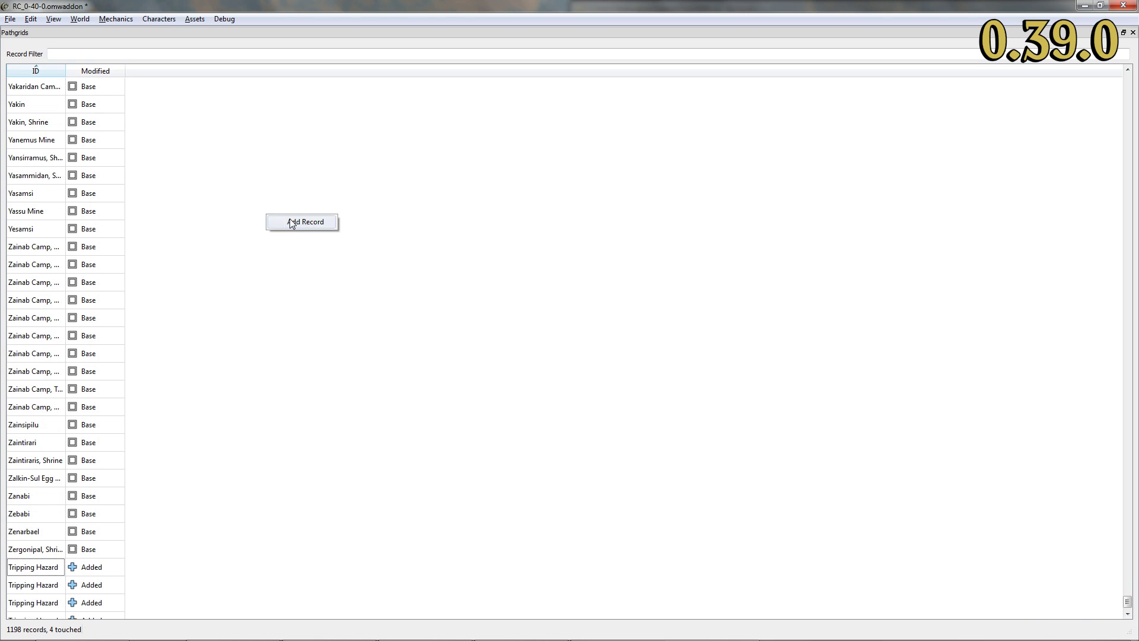
left_click(290, 221)
key("Return")
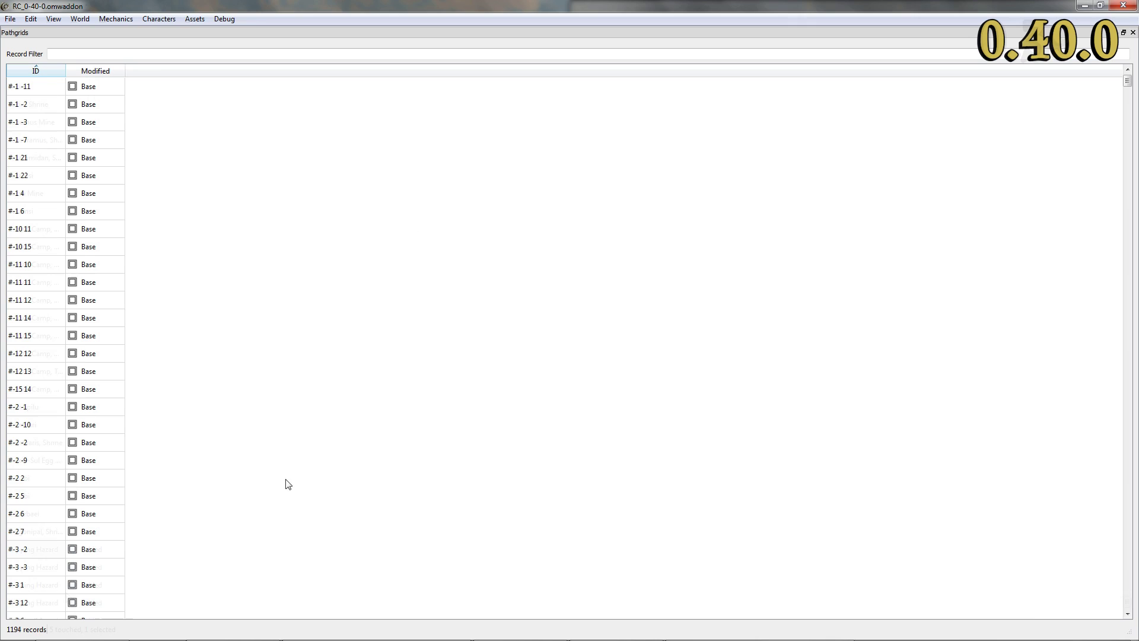
Add a pathgrid record named Stumbling Block and begin another new record.
right_click(287, 483)
left_click(349, 488)
type("Stumbling Block")
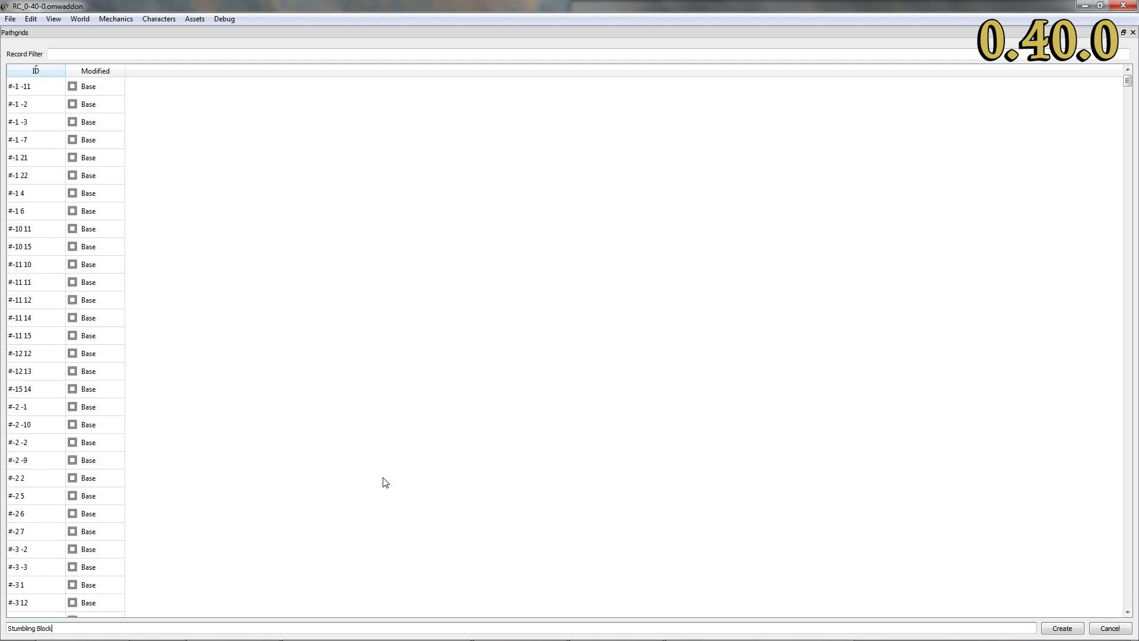
key("Return")
right_click(342, 562)
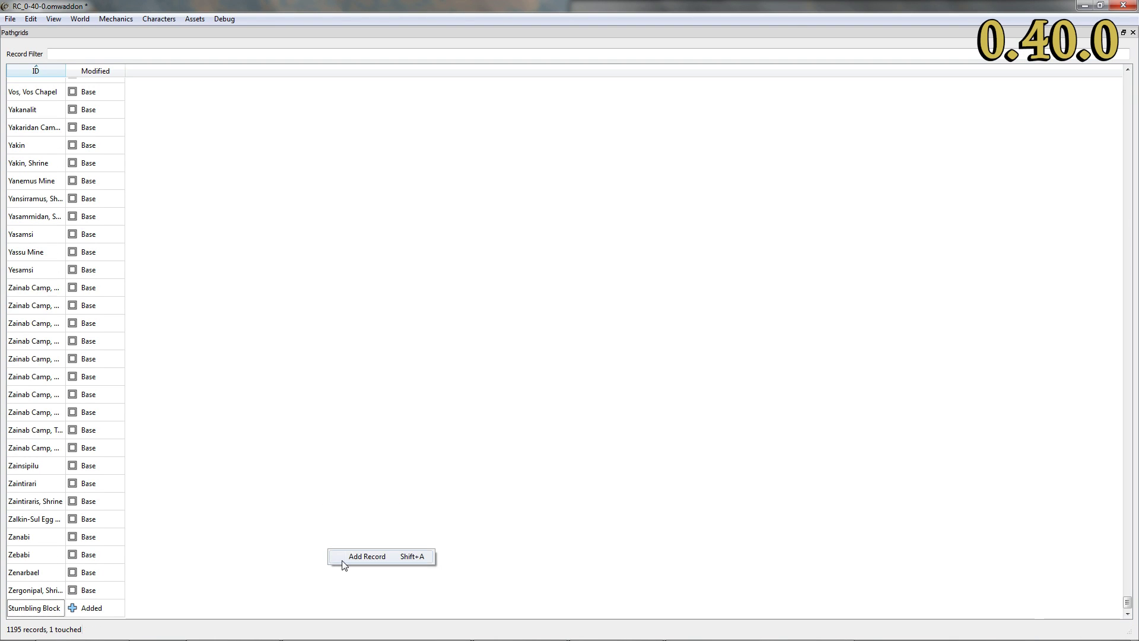
left_click(345, 562)
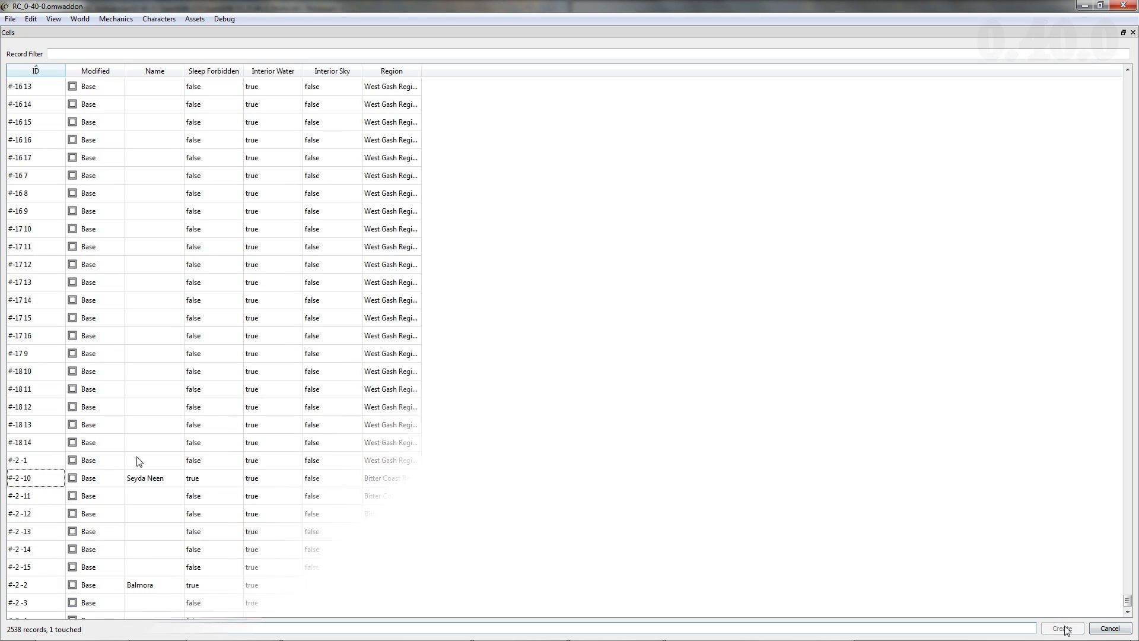
Open the Seyda Neen cell (-2, -10) in an enlarged 3D scene view.
left_click(59, 549)
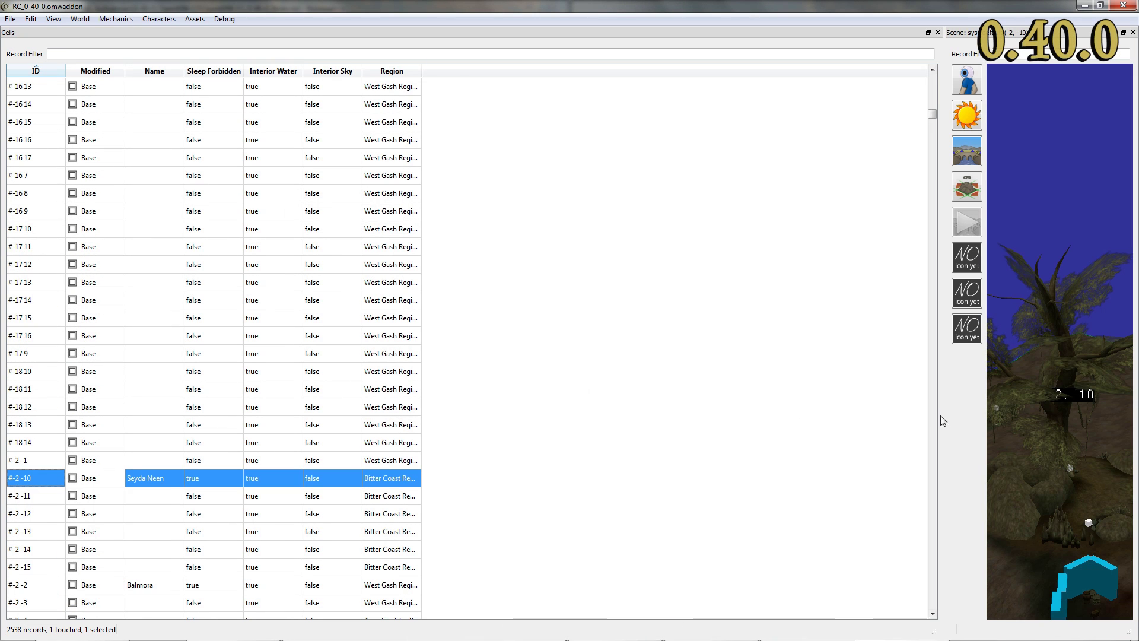
left_click_drag(948, 438, 173, 394)
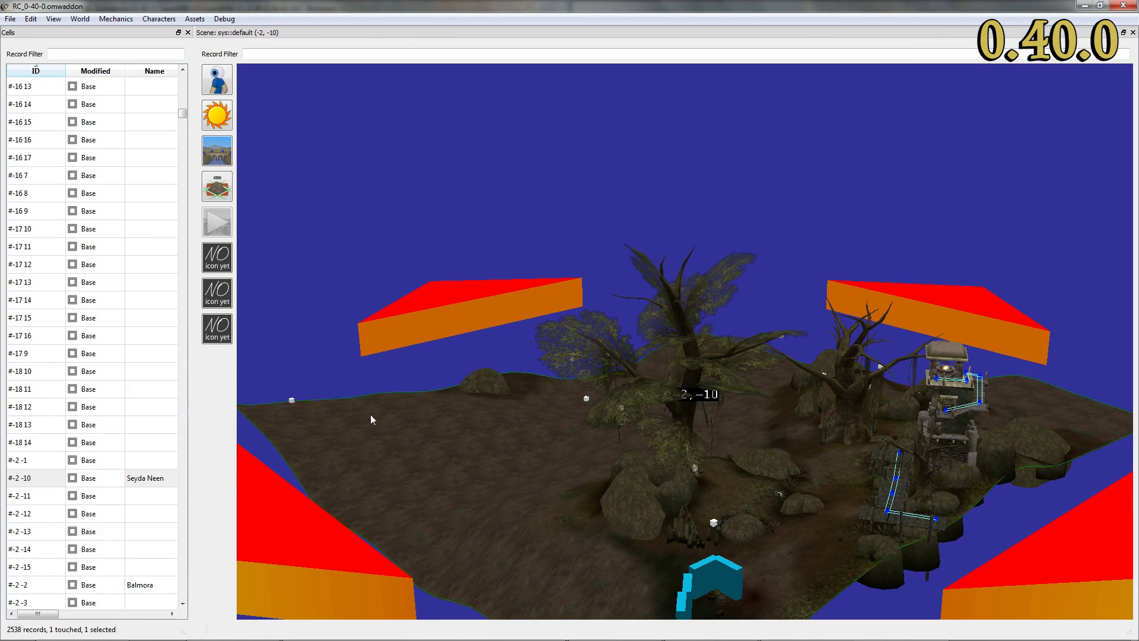
scroll(1040, 565, "down", 5)
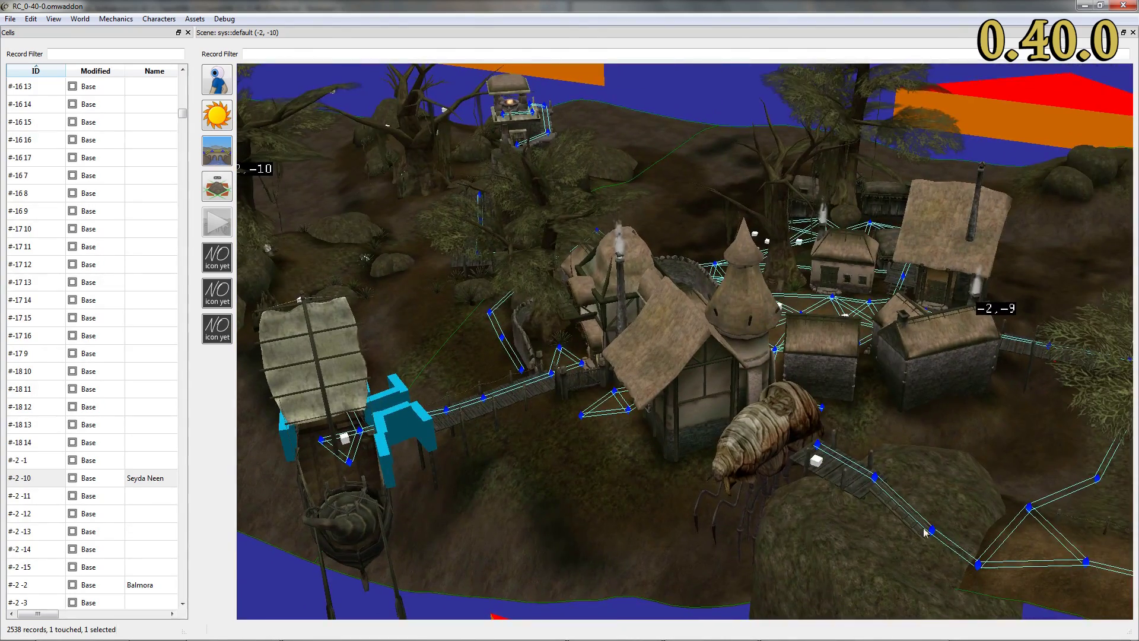
Toggle the Pathgrid overlay off and back on, then zoom toward the waterside houses.
left_click(218, 151)
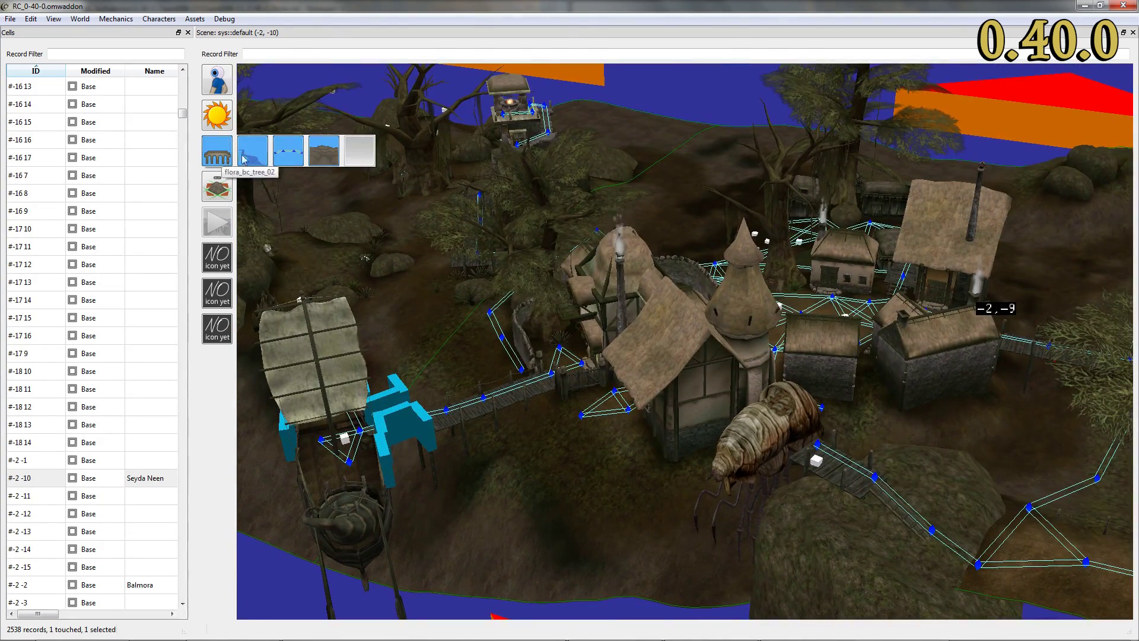
left_click(285, 155)
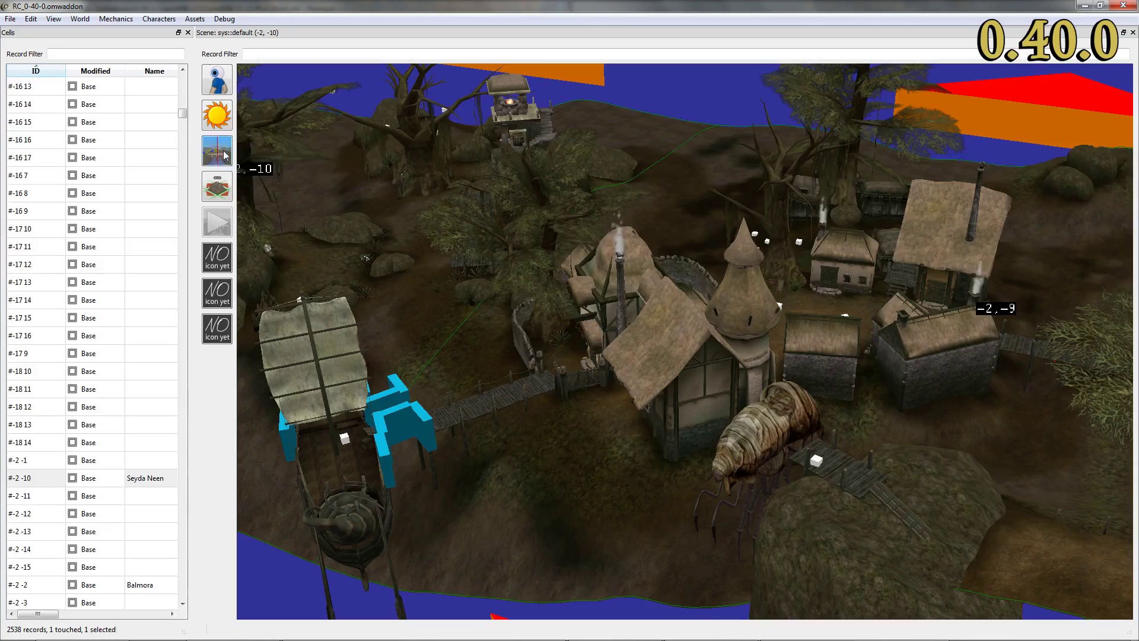
left_click(283, 155)
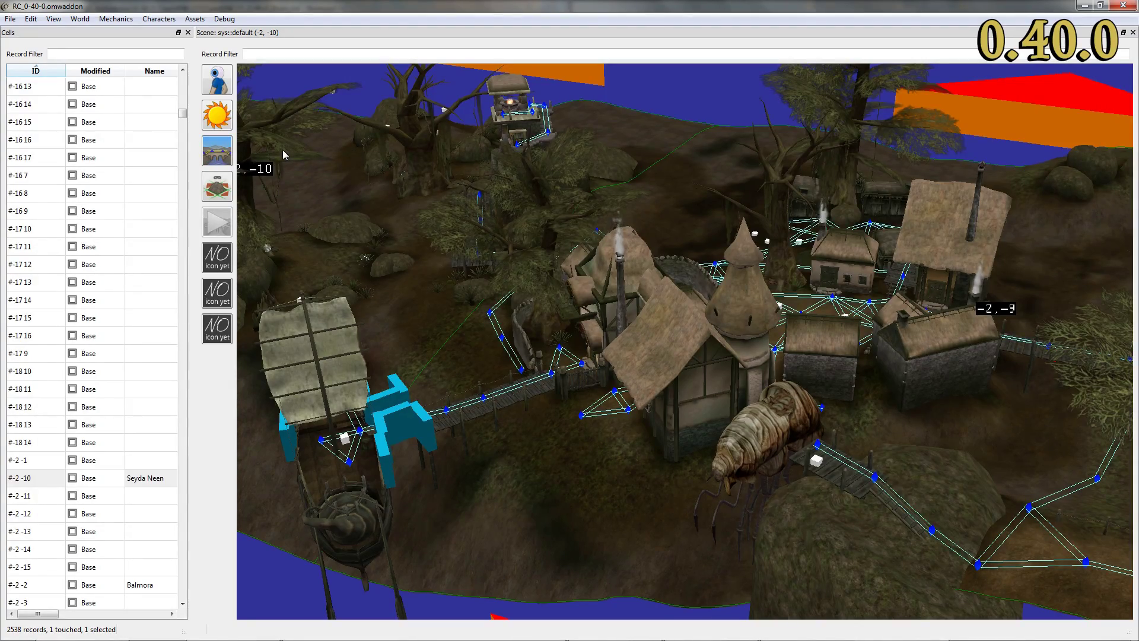
scroll(516, 532, "down", 3)
scroll(516, 533, "down", 5)
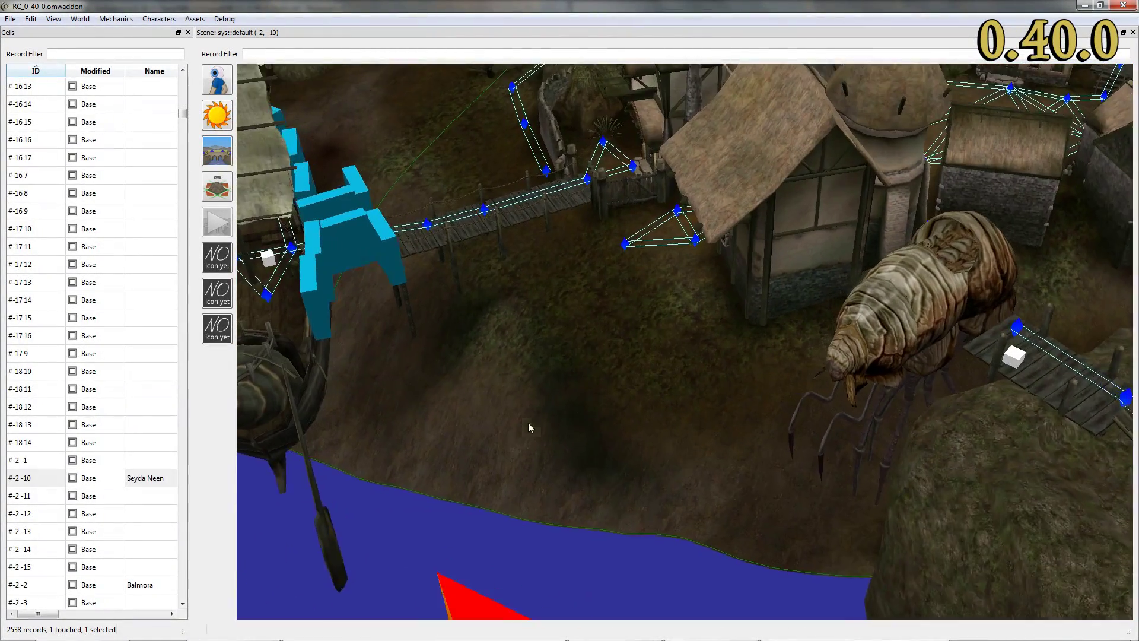
Switch to Pathgrid editing and draw edges linking the new points on the grass.
left_click(217, 255)
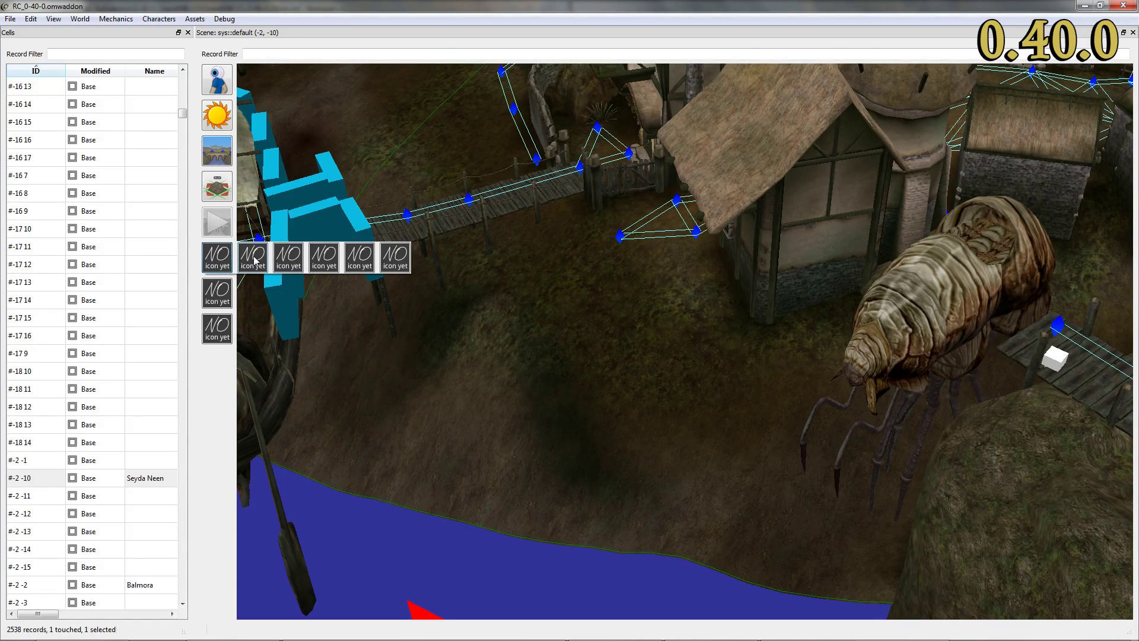
left_click(254, 261)
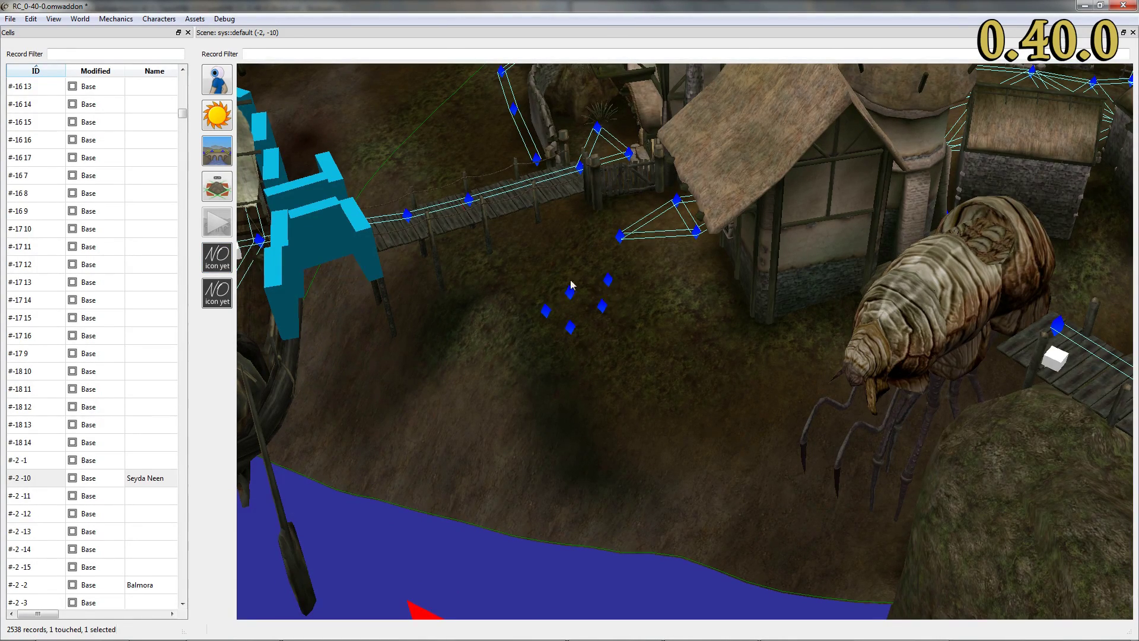
scroll(571, 285, "down", 5)
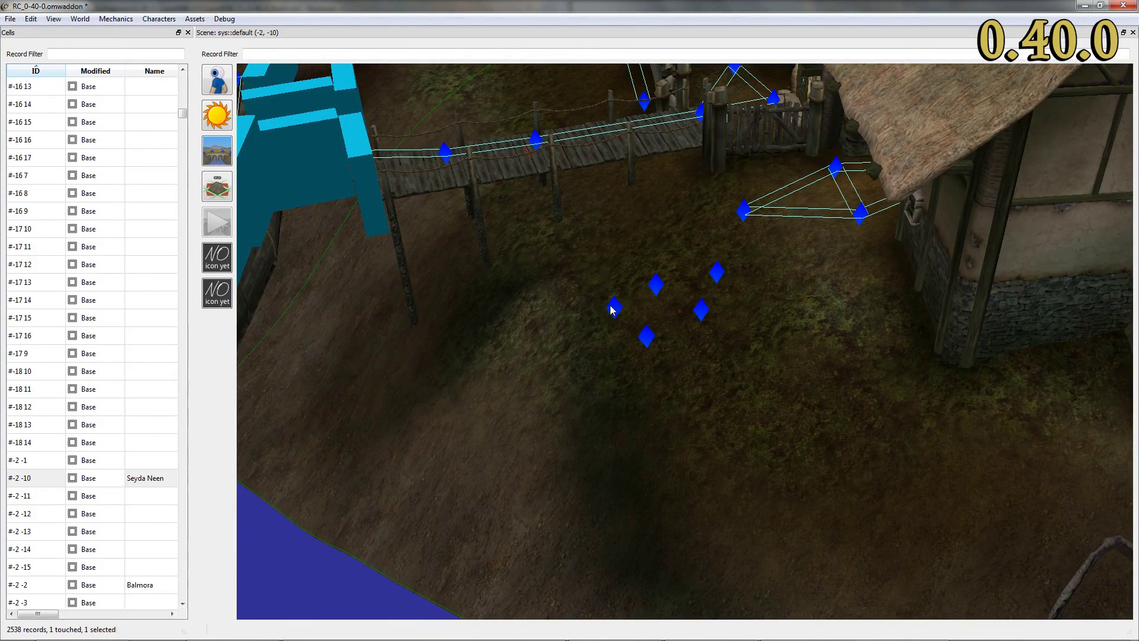
left_click(615, 312)
left_click_drag(701, 315, 615, 313)
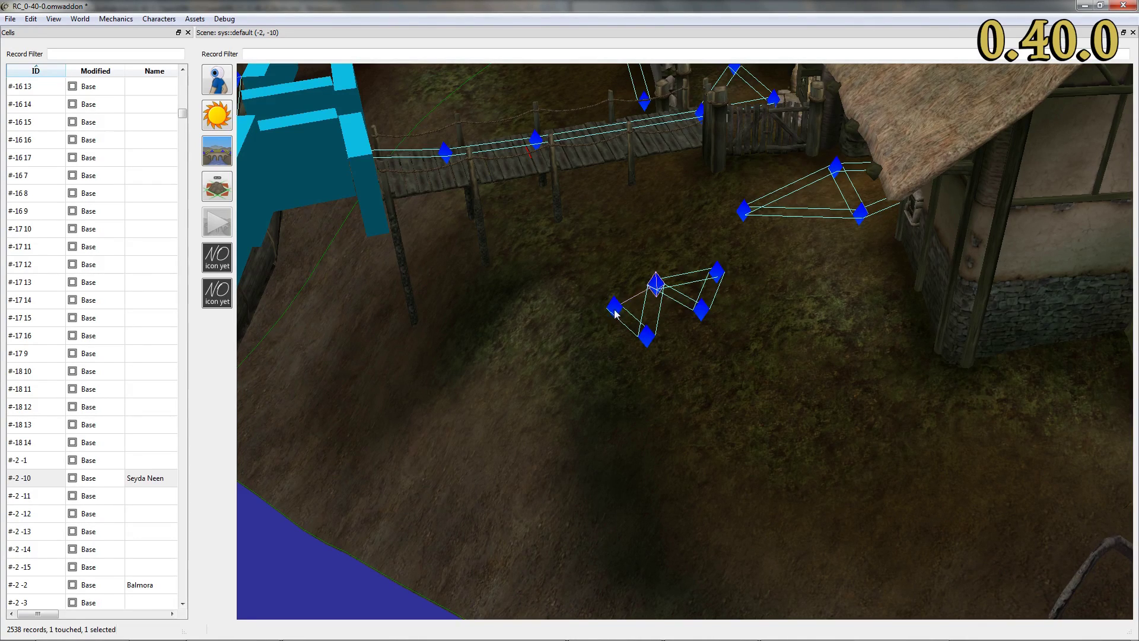
left_click_drag(703, 318, 702, 316)
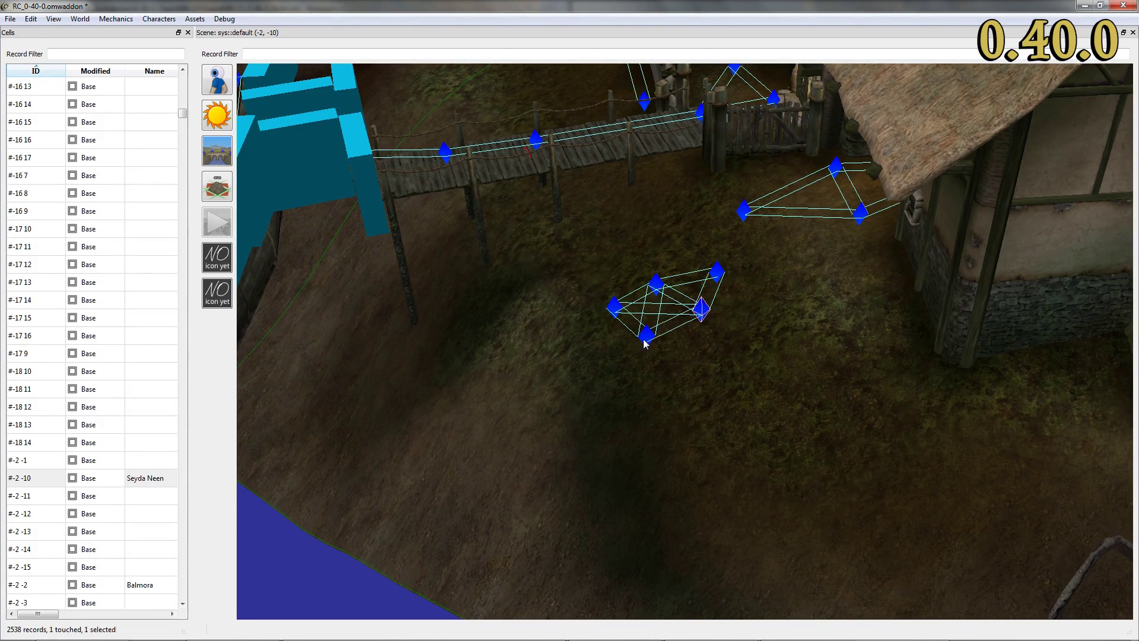
scroll(541, 287, "up", 5)
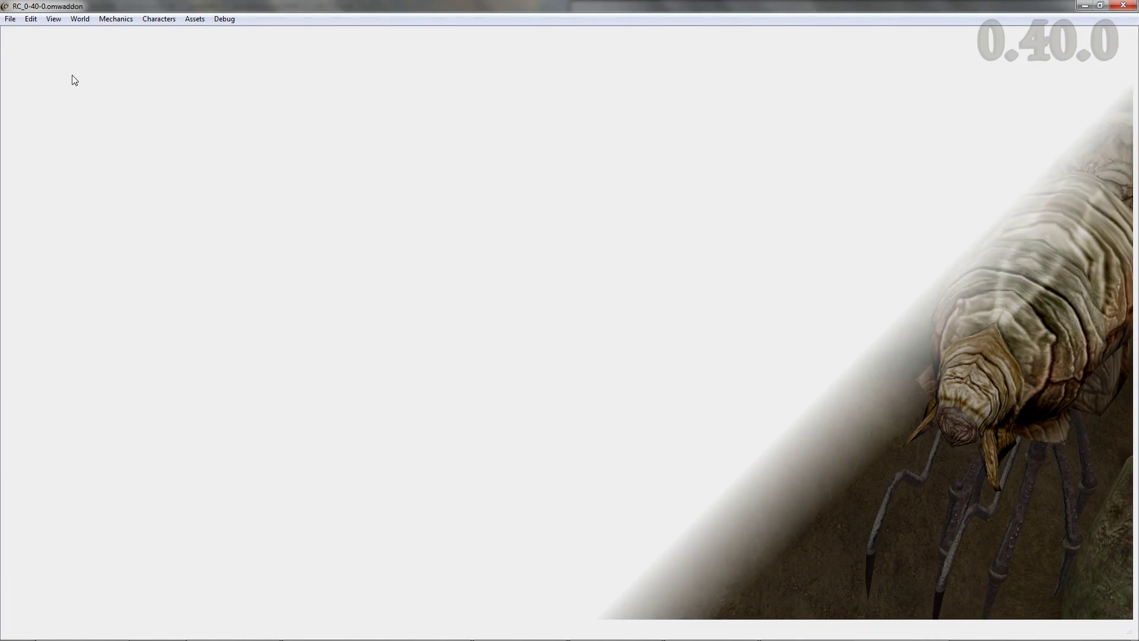
View the Table key bindings in a maximized User Settings window, then close it.
left_click(31, 18)
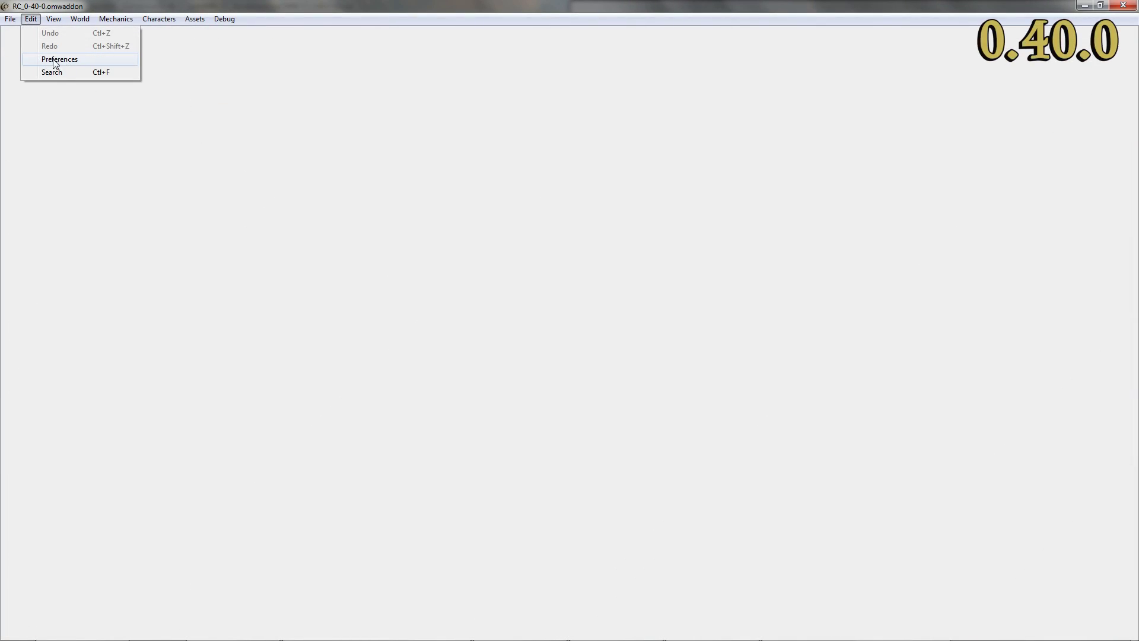
left_click(60, 59)
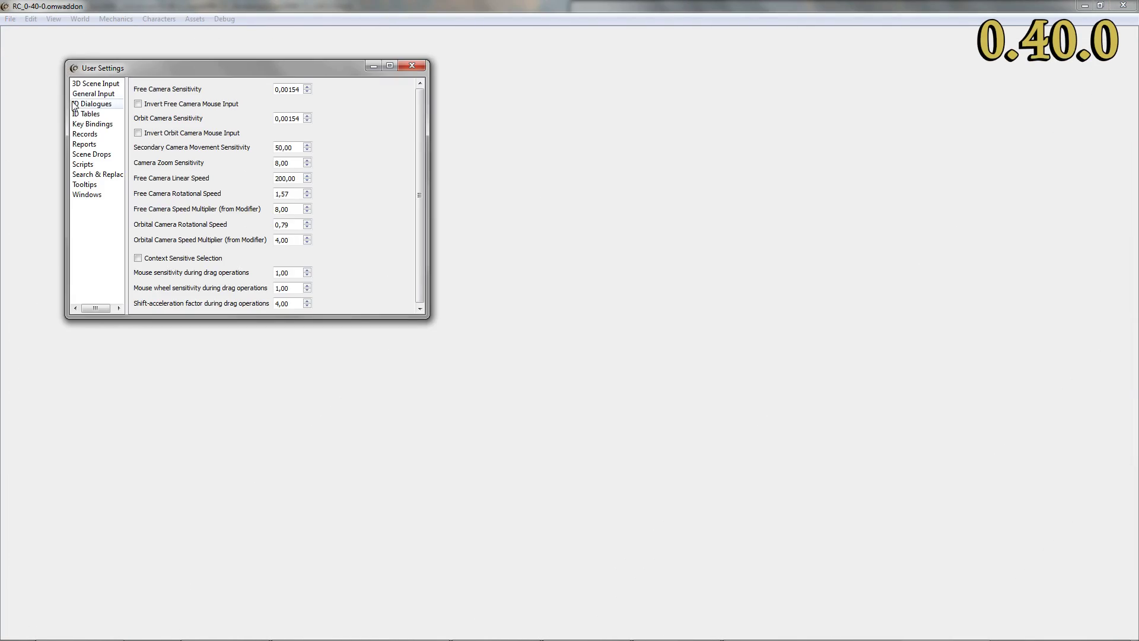
left_click(92, 124)
left_click_drag(169, 73, 203, 5)
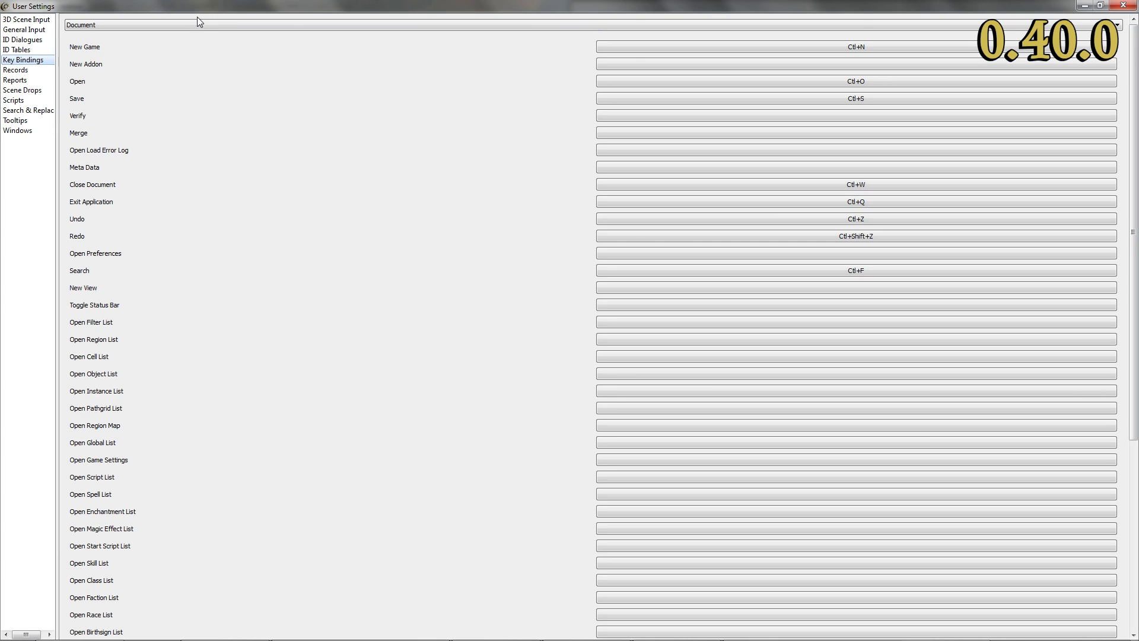
left_click(199, 23)
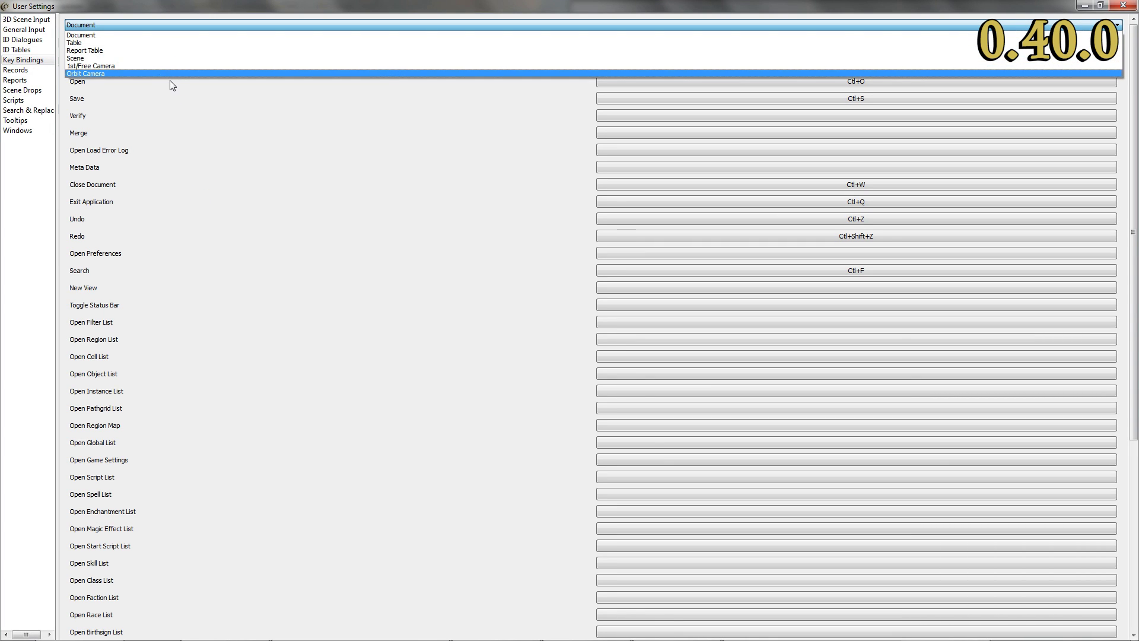
left_click(167, 44)
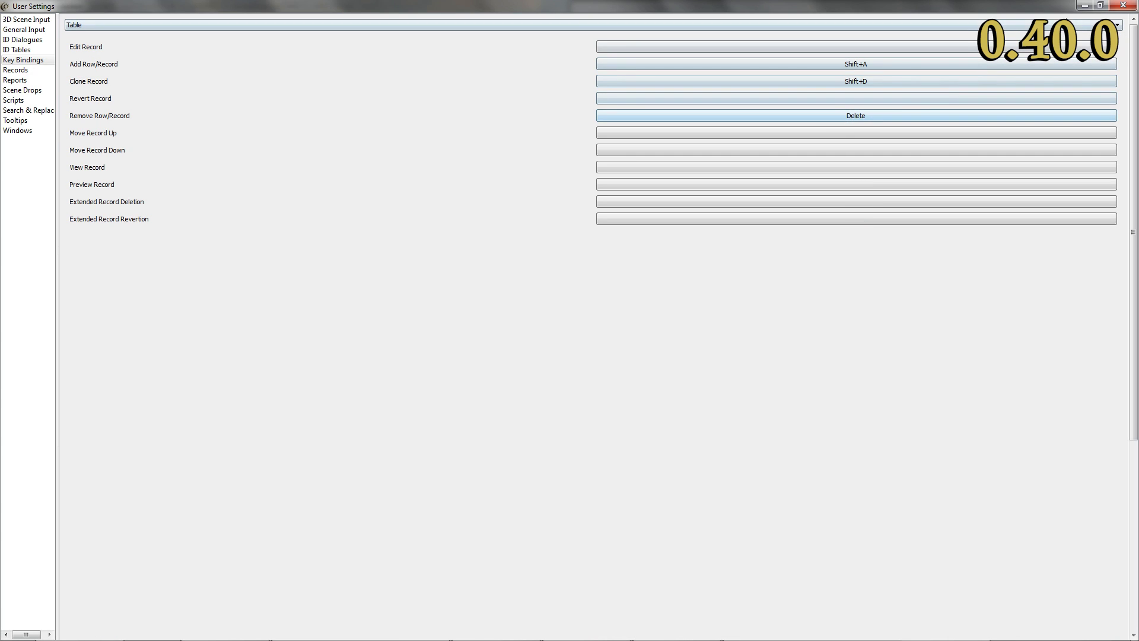
left_click(1100, 7)
left_click(609, 128)
Open the Objects table and view the first record's context actions.
left_click(80, 19)
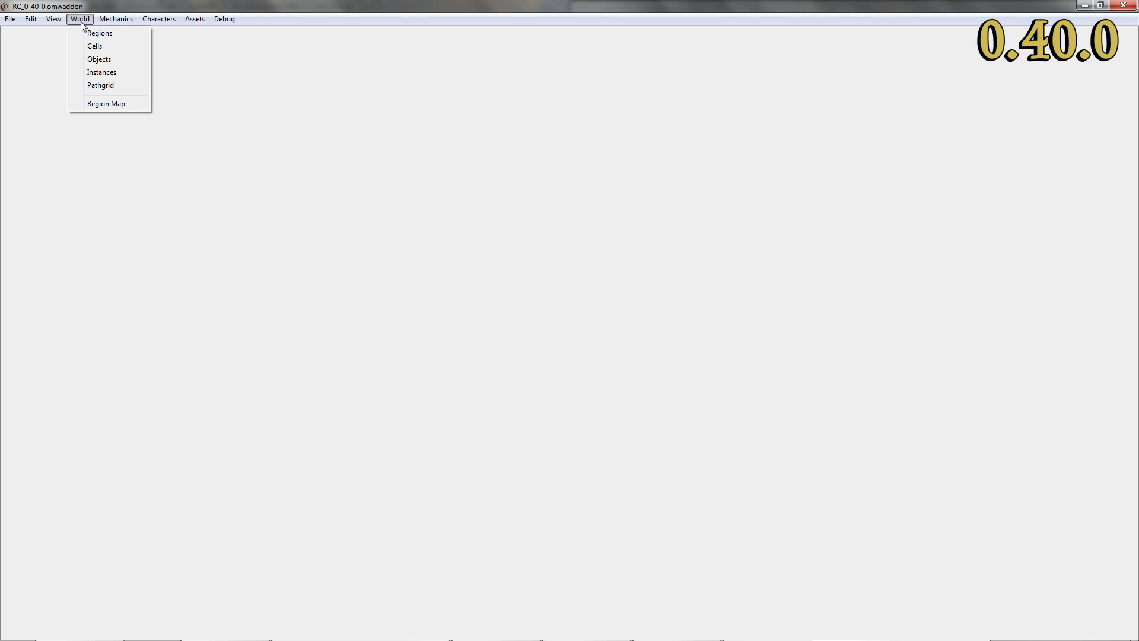
left_click(96, 59)
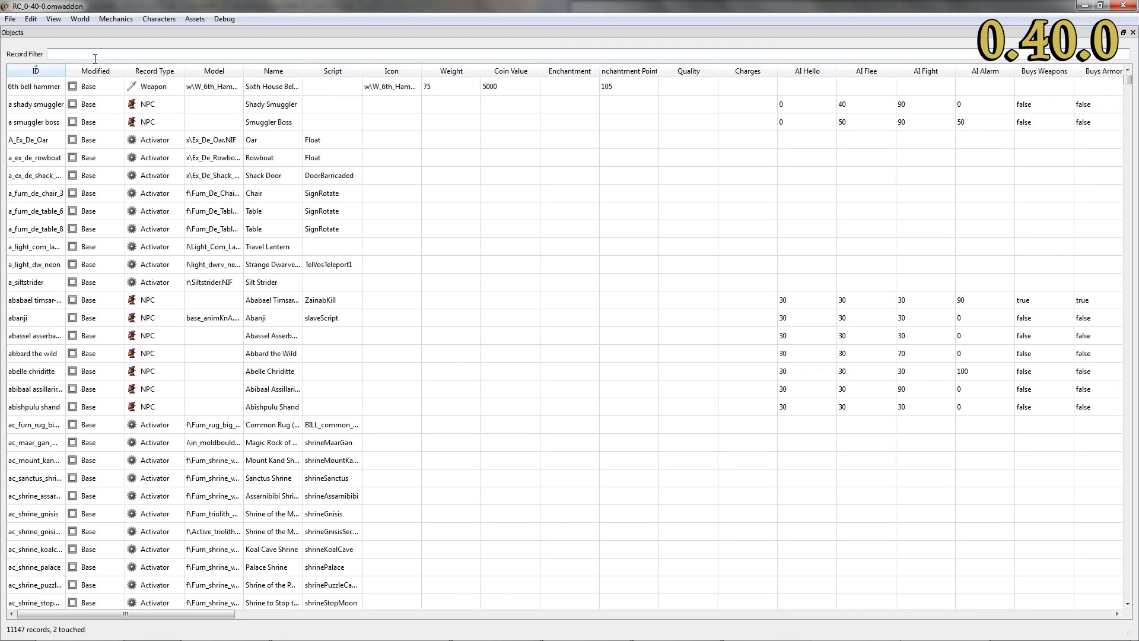
right_click(40, 89)
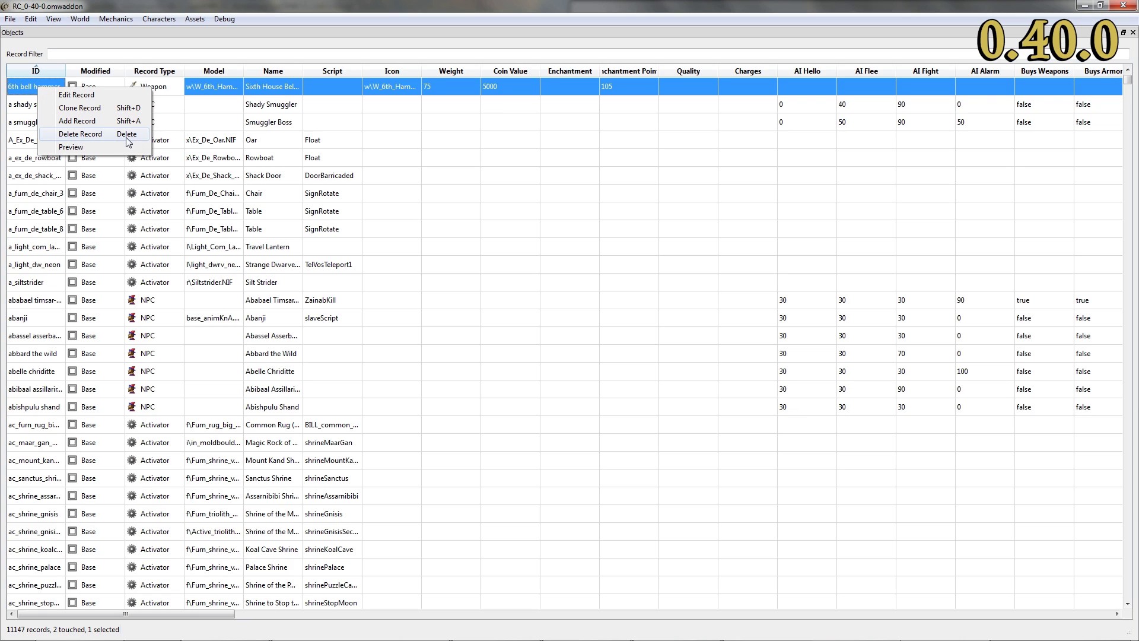
Bind Add Record to Shift+F in the Table key bindings and verify it in the record menu.
left_click(30, 18)
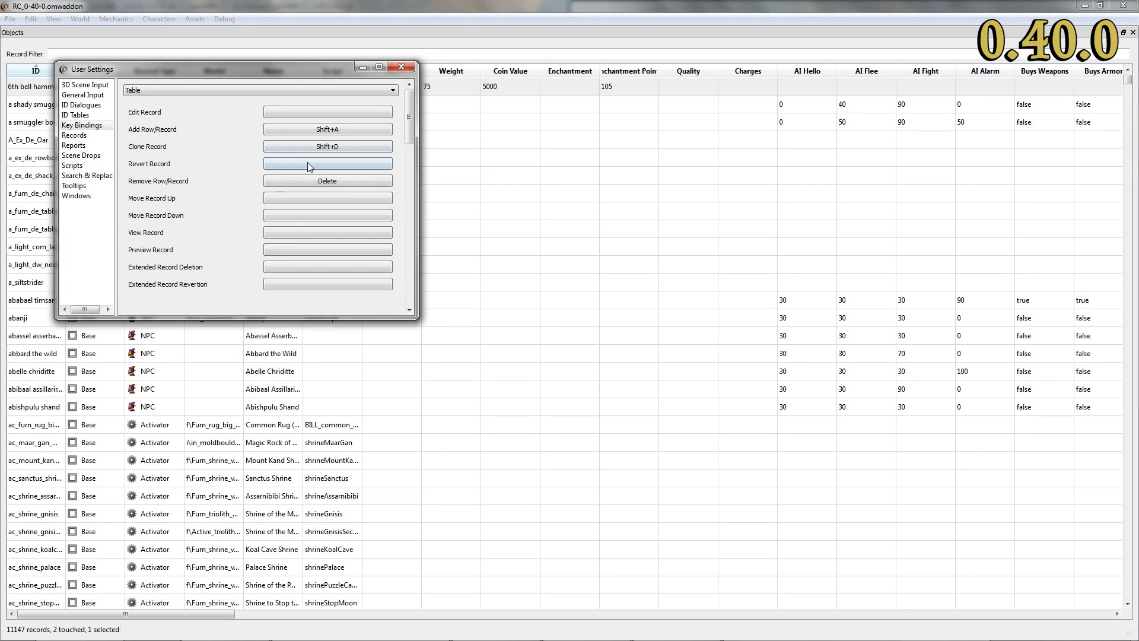
left_click(325, 129)
key("shift+f")
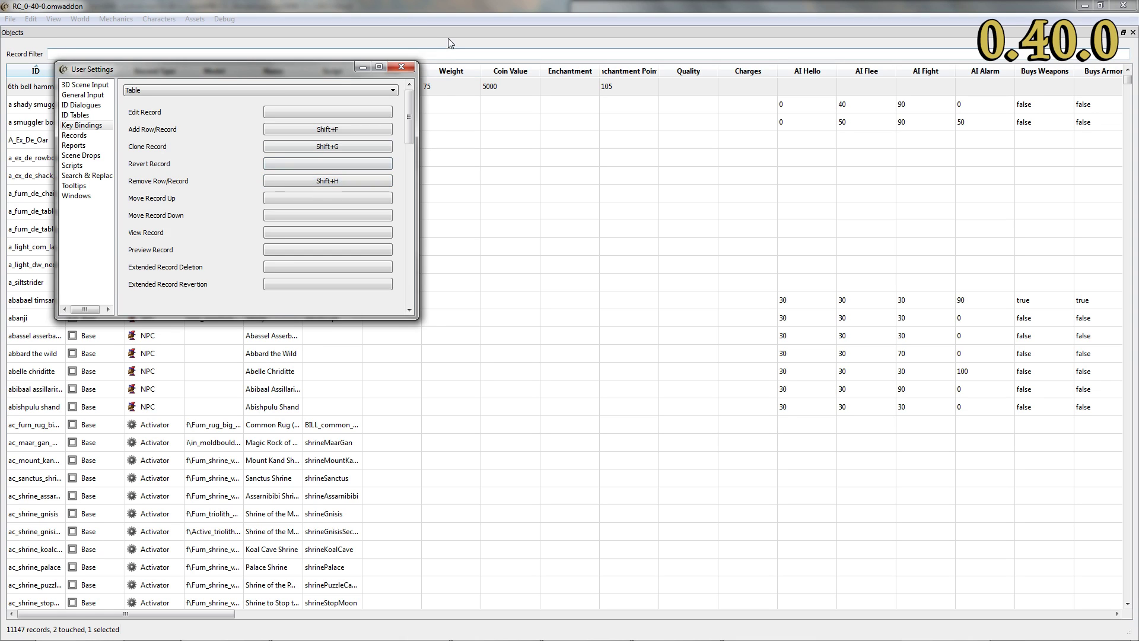
left_click(401, 67)
right_click(51, 87)
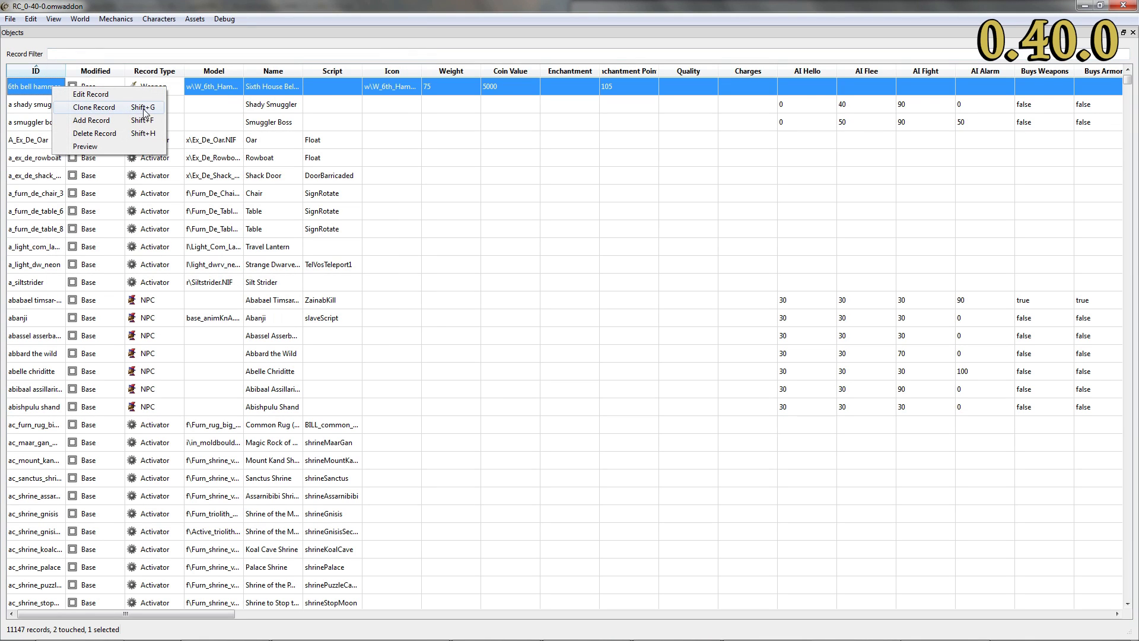
key("Escape")
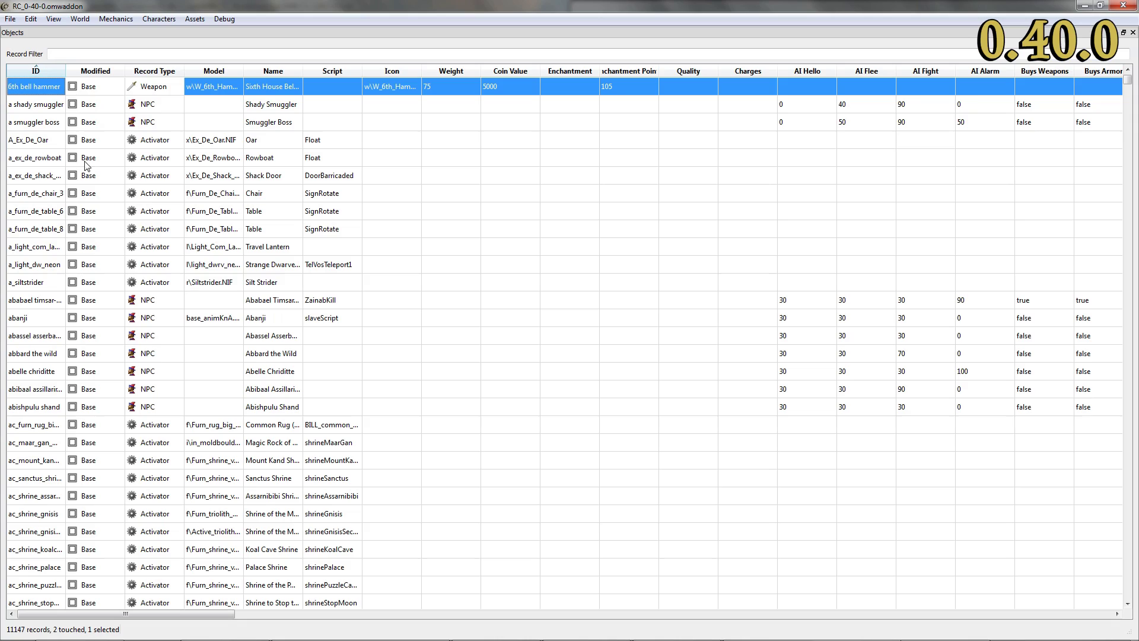